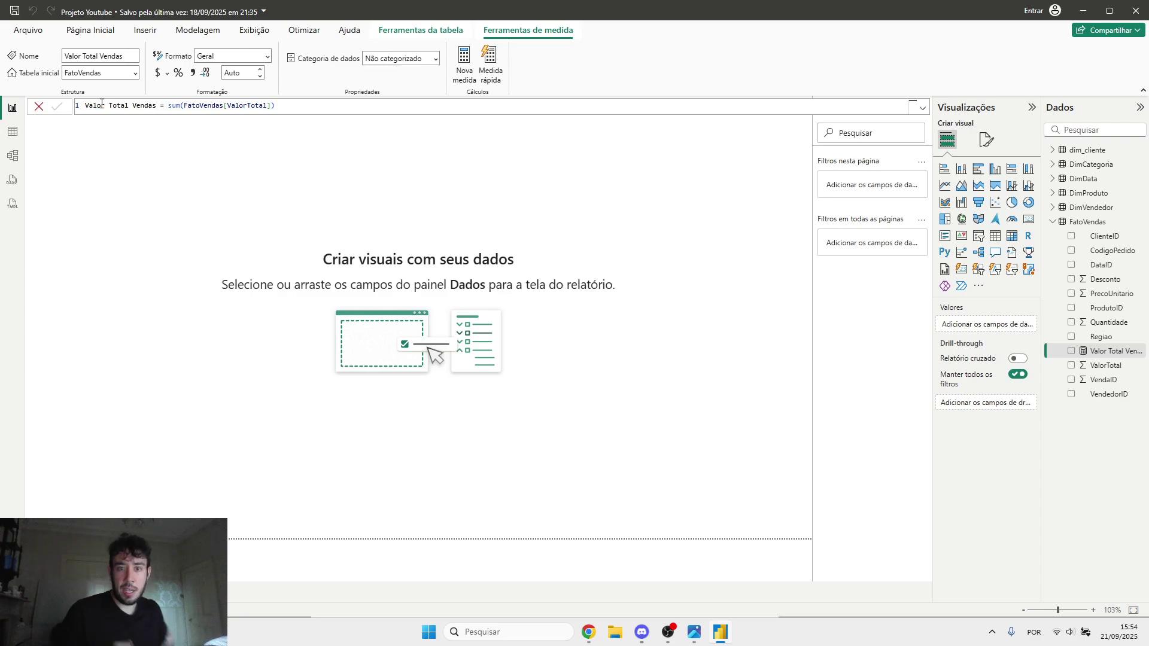
- Create a new measure named Total por Vendedor
{"action": "left_click", "coordinate": [426, 197]}
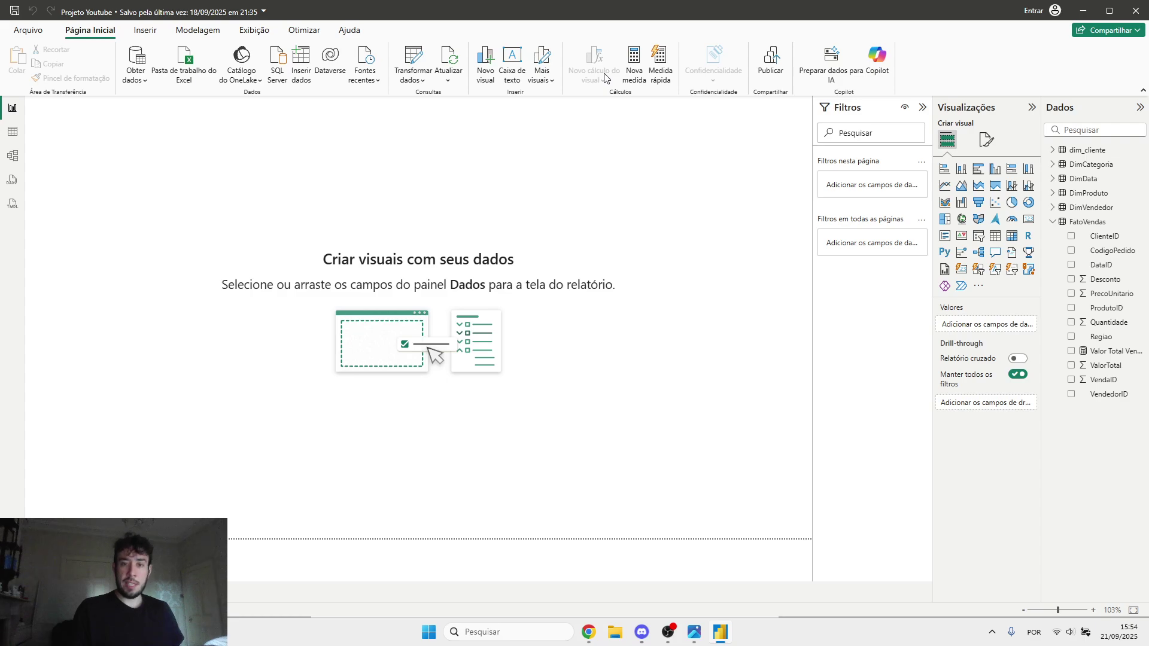
{"action": "left_click", "coordinate": [629, 72]}
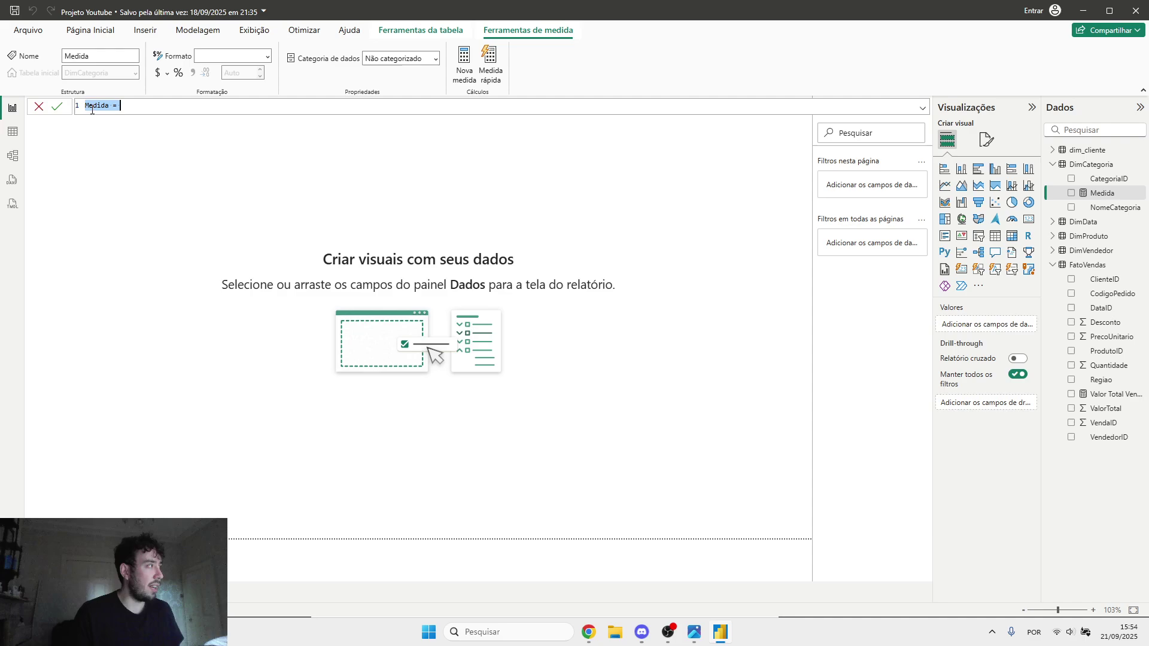
{"action": "key", "text": "shift+Left"}
{"action": "key", "text": "shift+Left"}
{"action": "key", "text": "shift+Left"}
{"action": "type", "text": "Valor"}
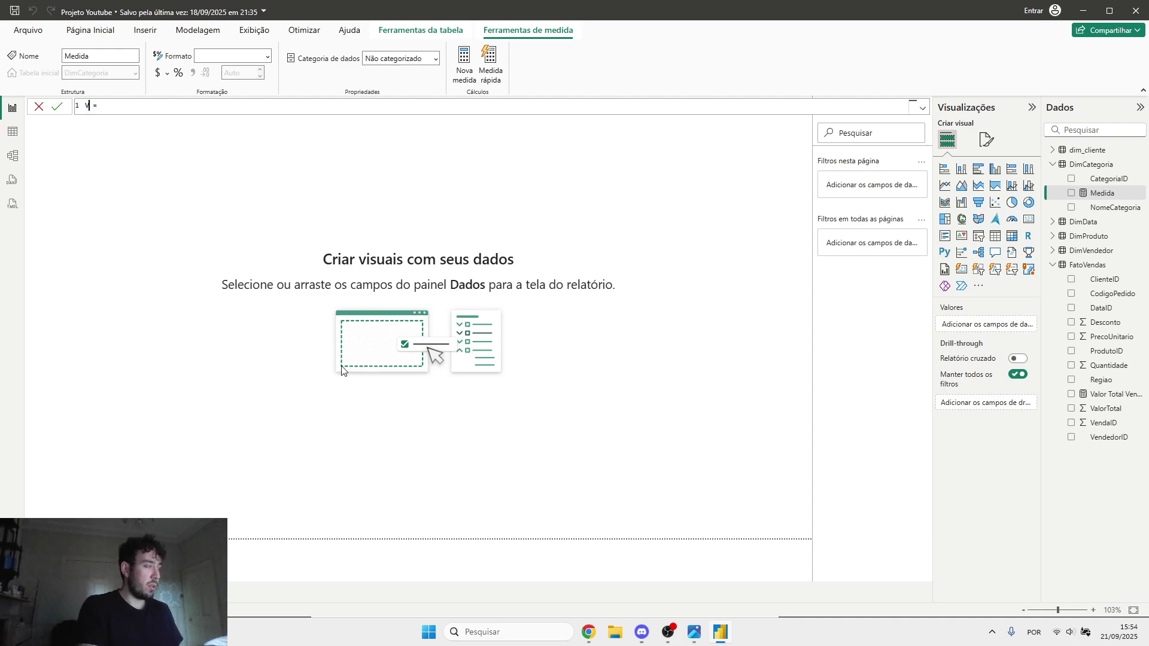
{"action": "key", "text": "BackSpace"}
{"action": "key", "text": "BackSpace"}
{"action": "key", "text": "BackSpace"}
{"action": "key", "text": "BackSpace"}
{"action": "key", "text": "BackSpace"}
{"action": "key", "text": "BackSpace"}
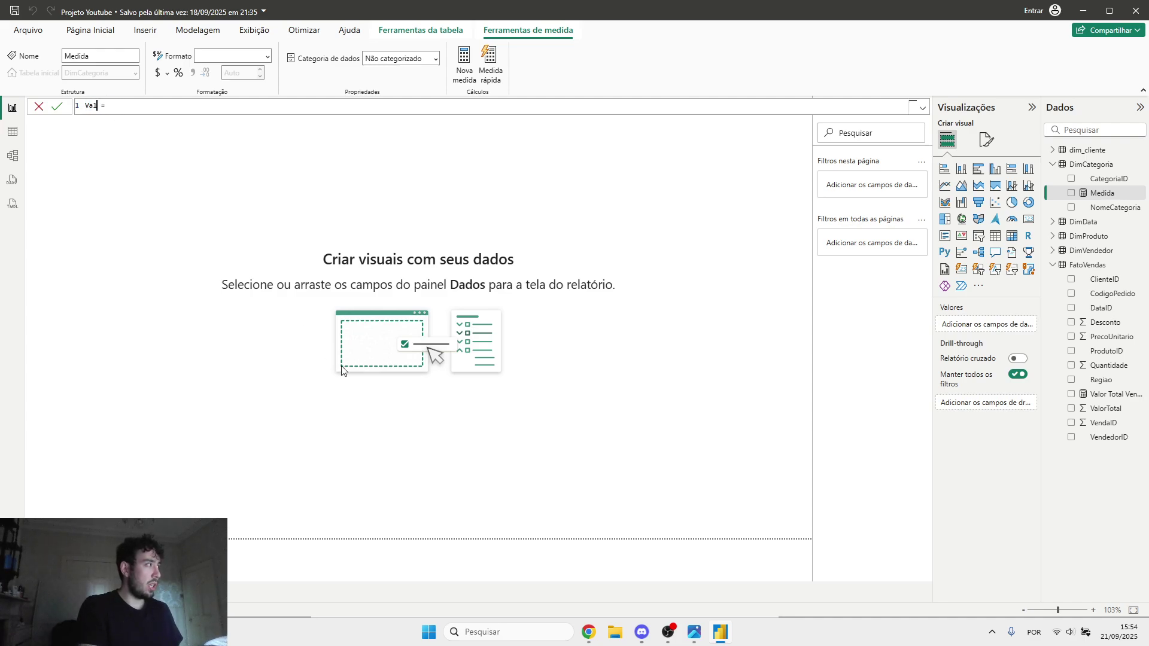
{"action": "type", "text": "Total po"}
{"action": "type", "text": "r Vendedor"}
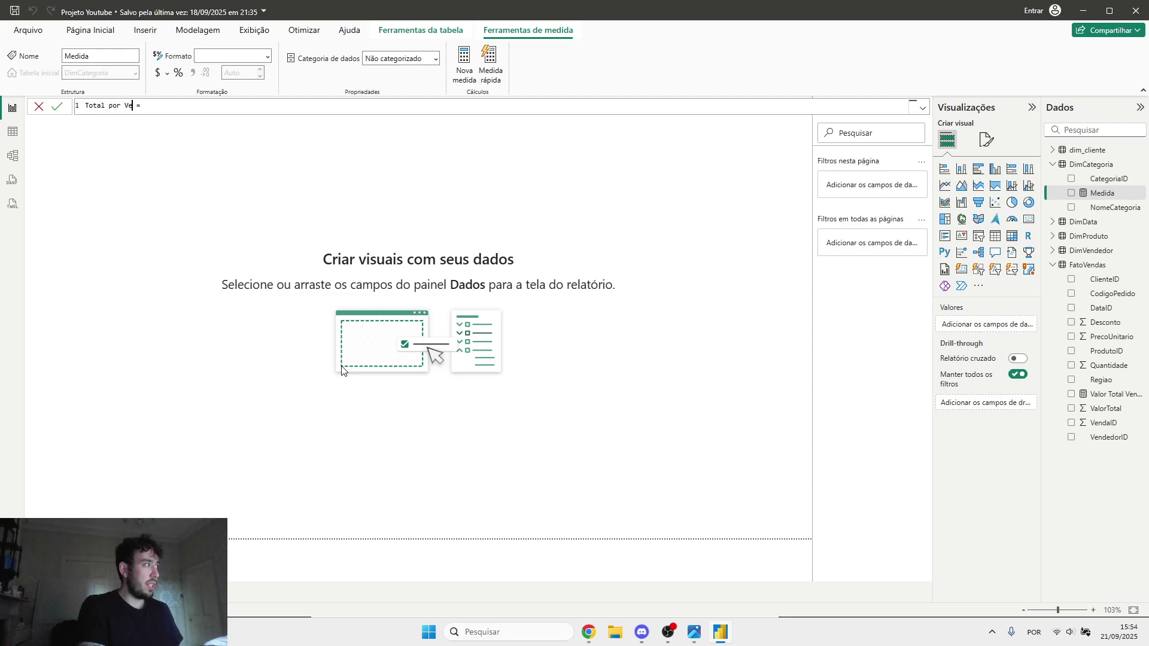
{"action": "key", "text": "End"}
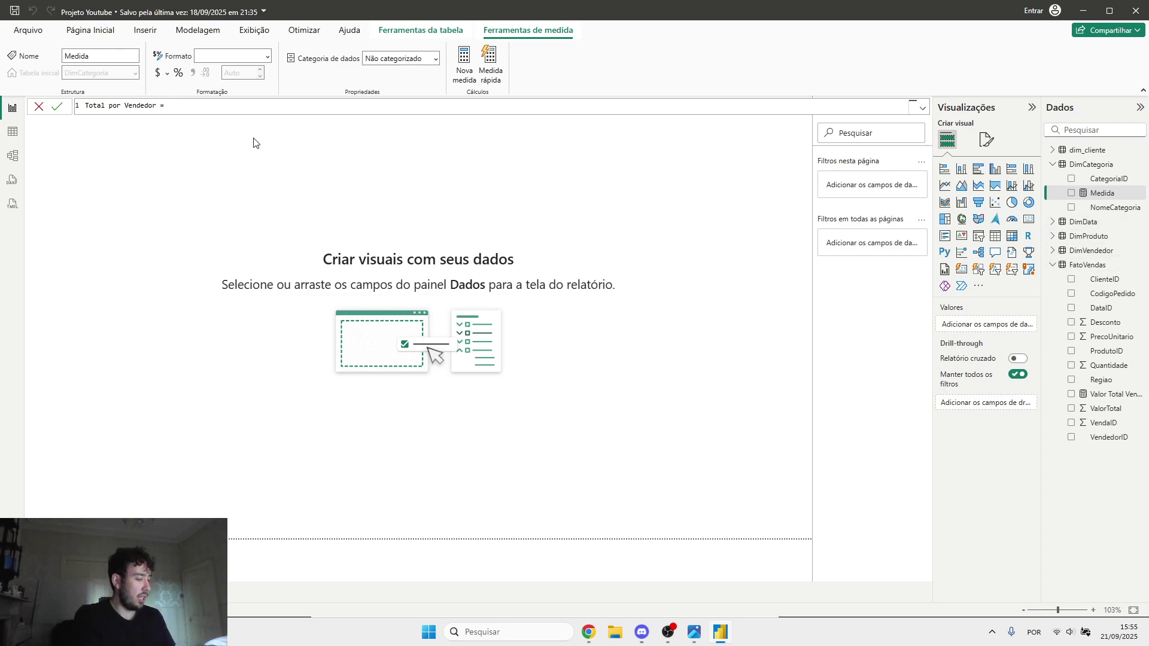
- Start the Total por Vendedor formula with SUMMARIZE, using DimVendedor as the source table
{"action": "type", "text": "SUMMARIZE("}
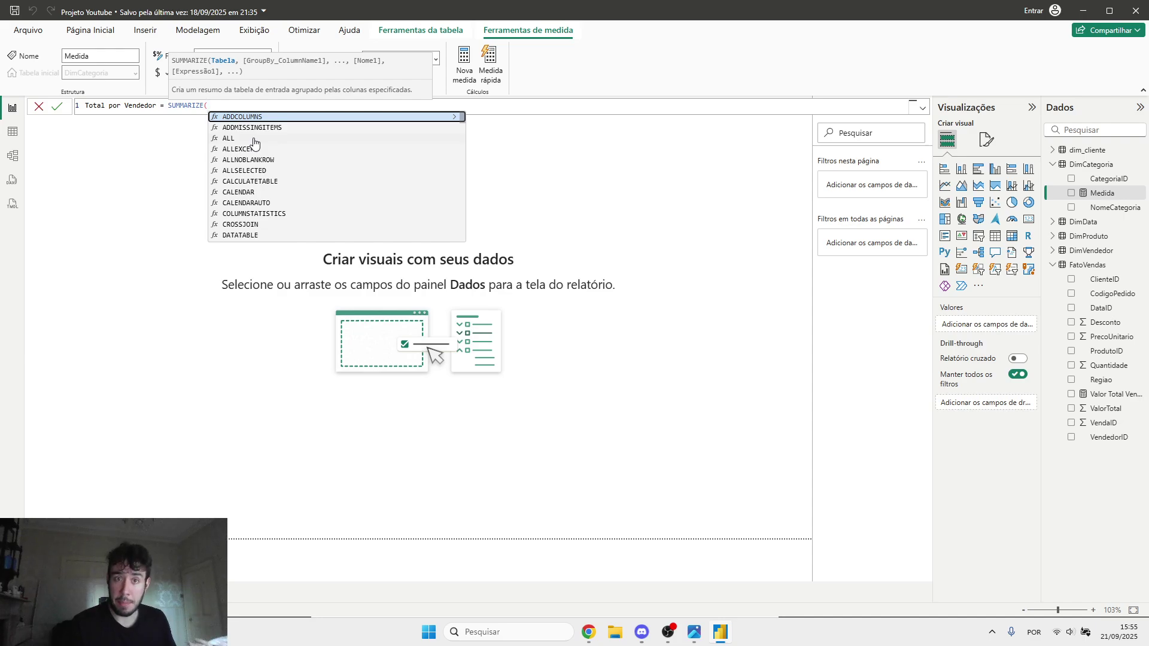
{"action": "type", "text": "DimData"}
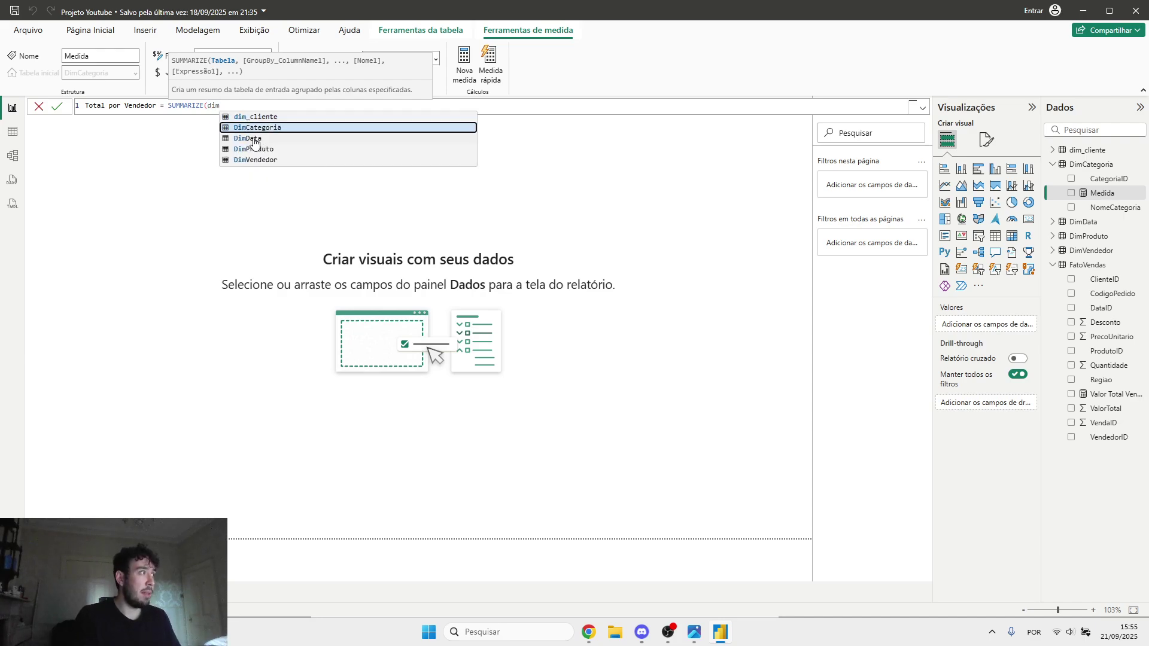
{"action": "key", "text": "BackSpace"}
{"action": "key", "text": "BackSpace"}
{"action": "key", "text": "BackSpace"}
{"action": "key", "text": "BackSpace"}
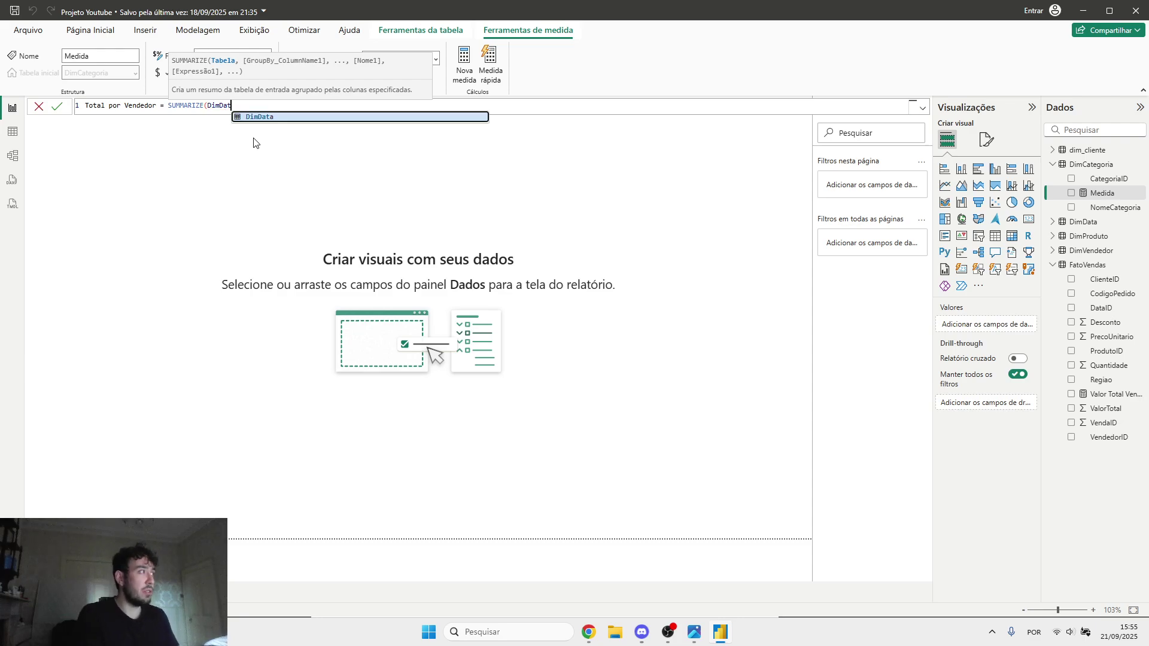
{"action": "type", "text": "V"}
{"action": "key", "text": "Tab"}
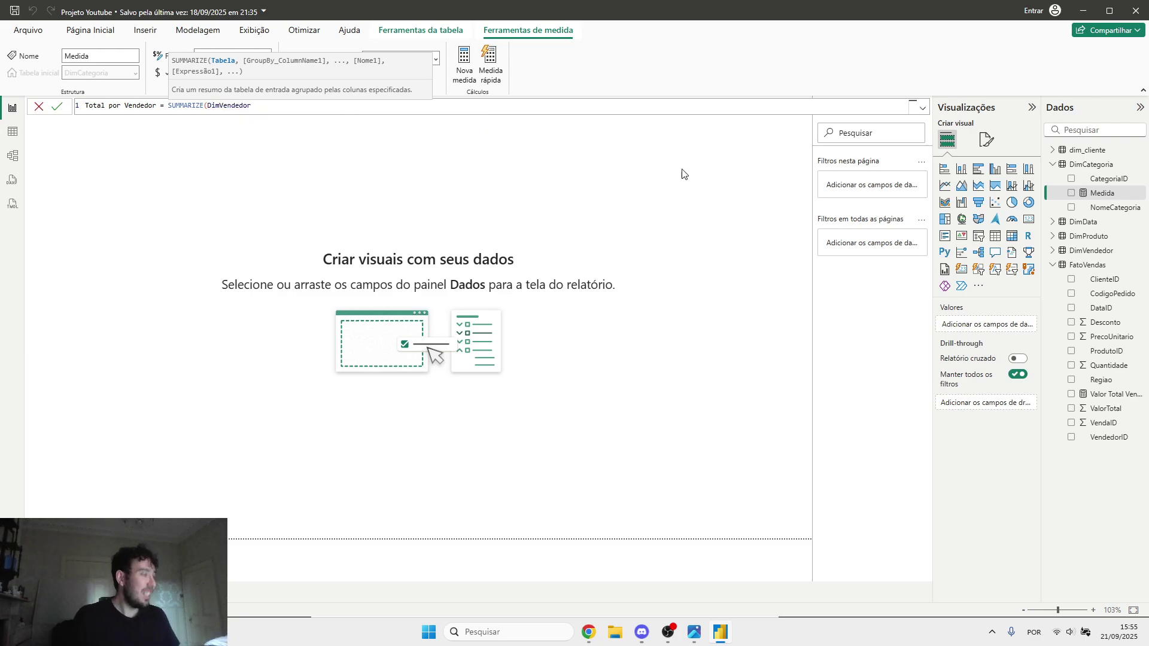
- Add DimVendedor[NomeVendedor] as the grouping column of the SUMMARIZE formula
{"action": "type", "text": ","}
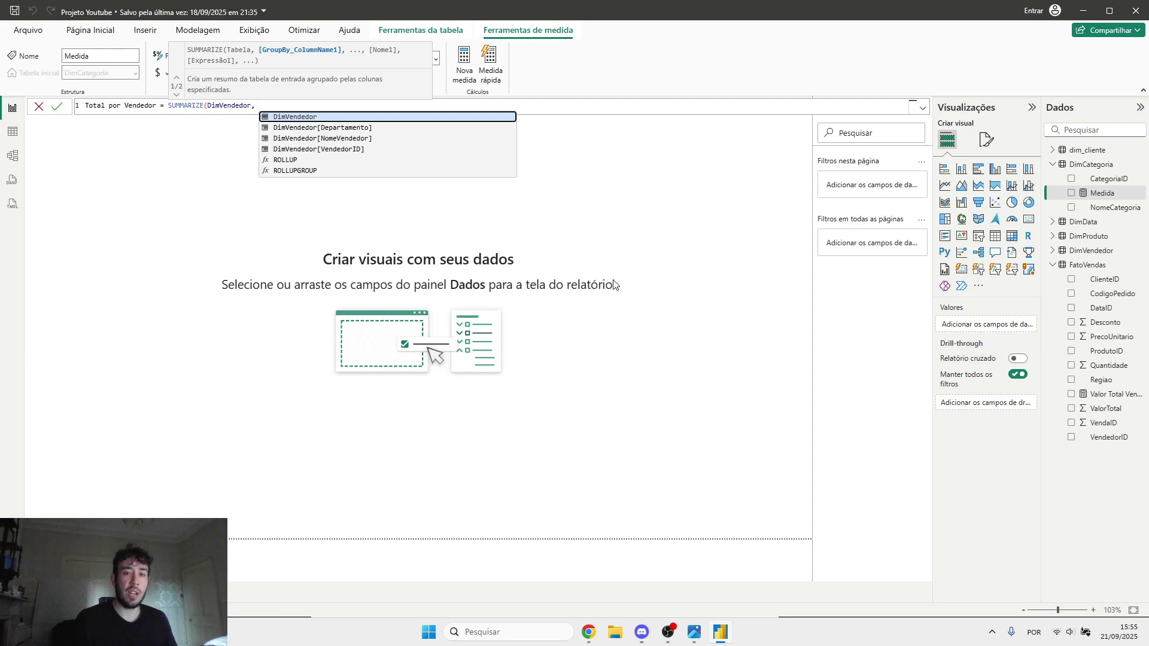
{"action": "type", "text": "DimV"}
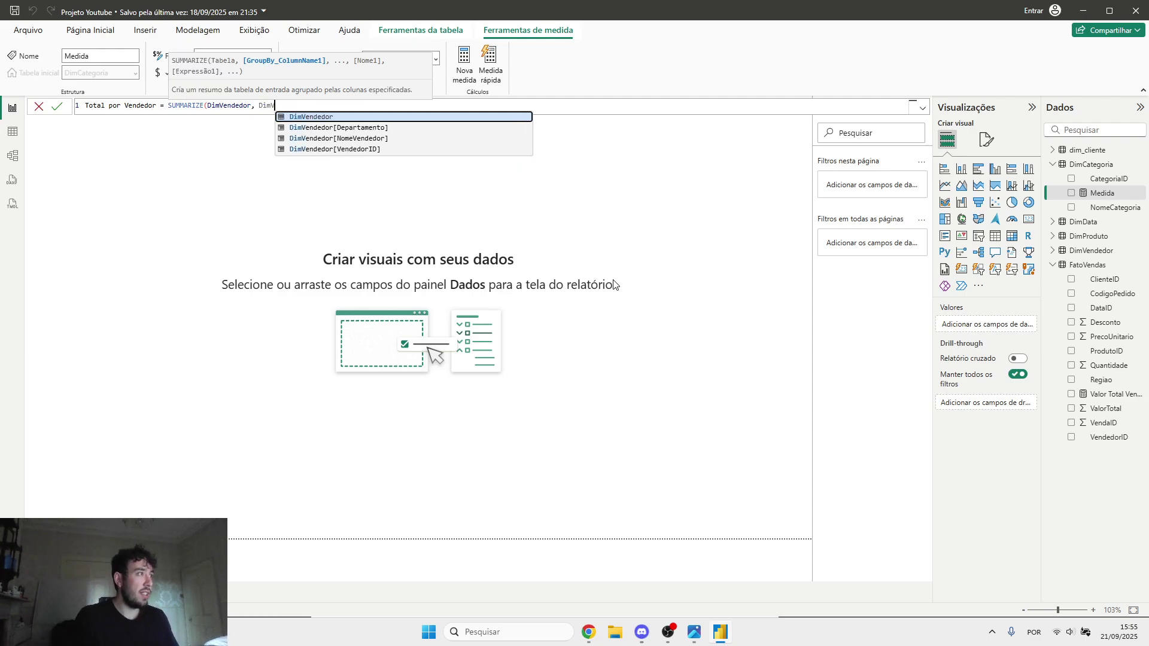
{"action": "key", "text": "Down"}
{"action": "key", "text": "Down"}
{"action": "key", "text": "Tab"}
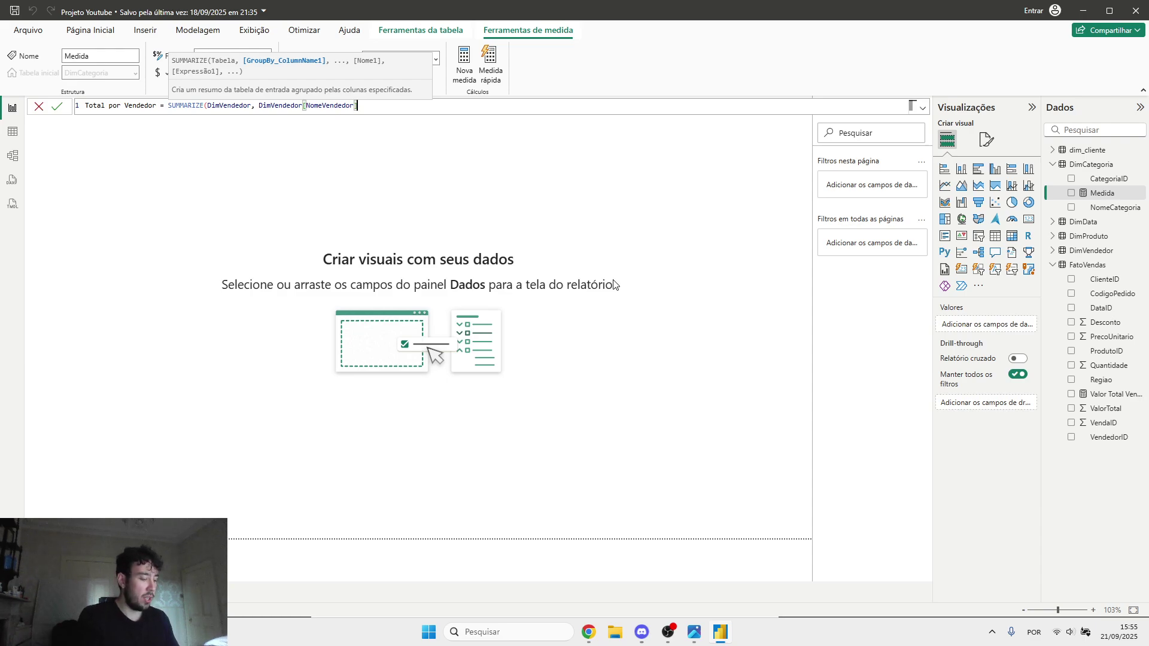
- Complete the SUMMARIZE formula with a "Vendas" column calculated by [Valor Total Vendas], and commit it
{"action": "type", "text": ","}
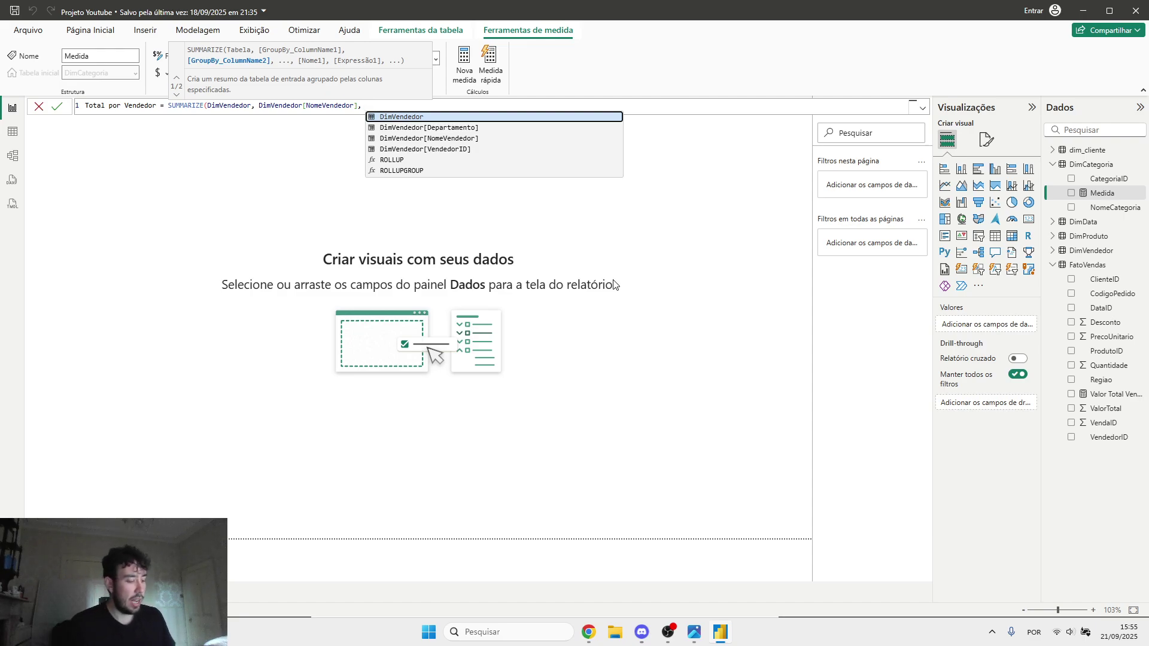
{"action": "type", "text": "\""}
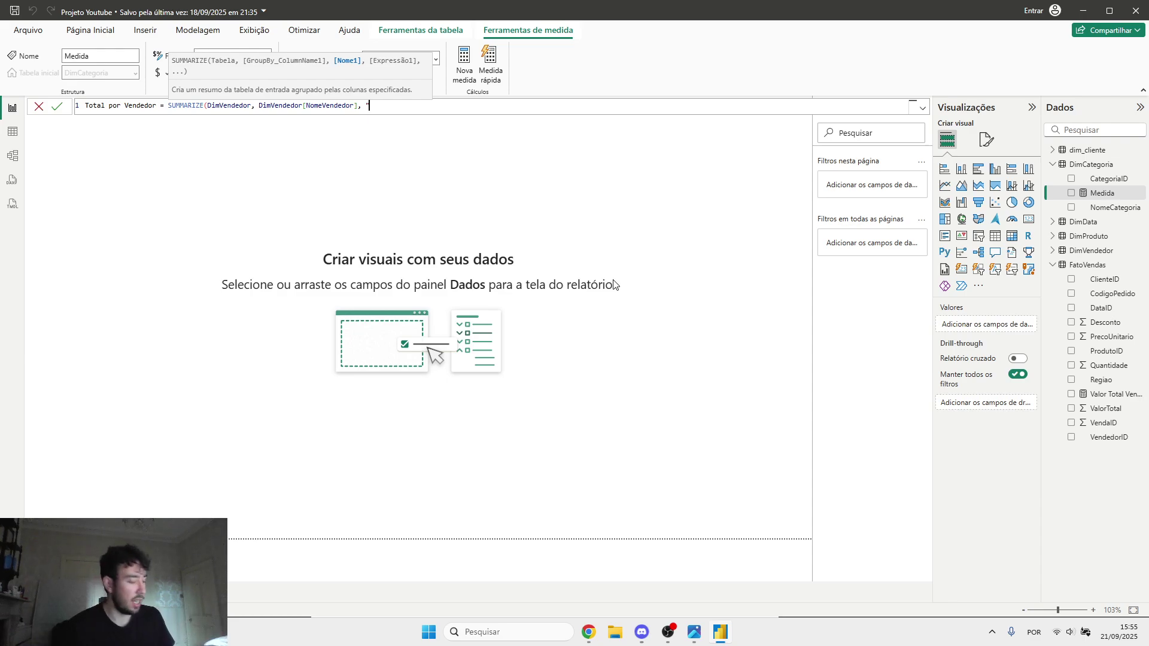
{"action": "type", "text": "Vendas"}
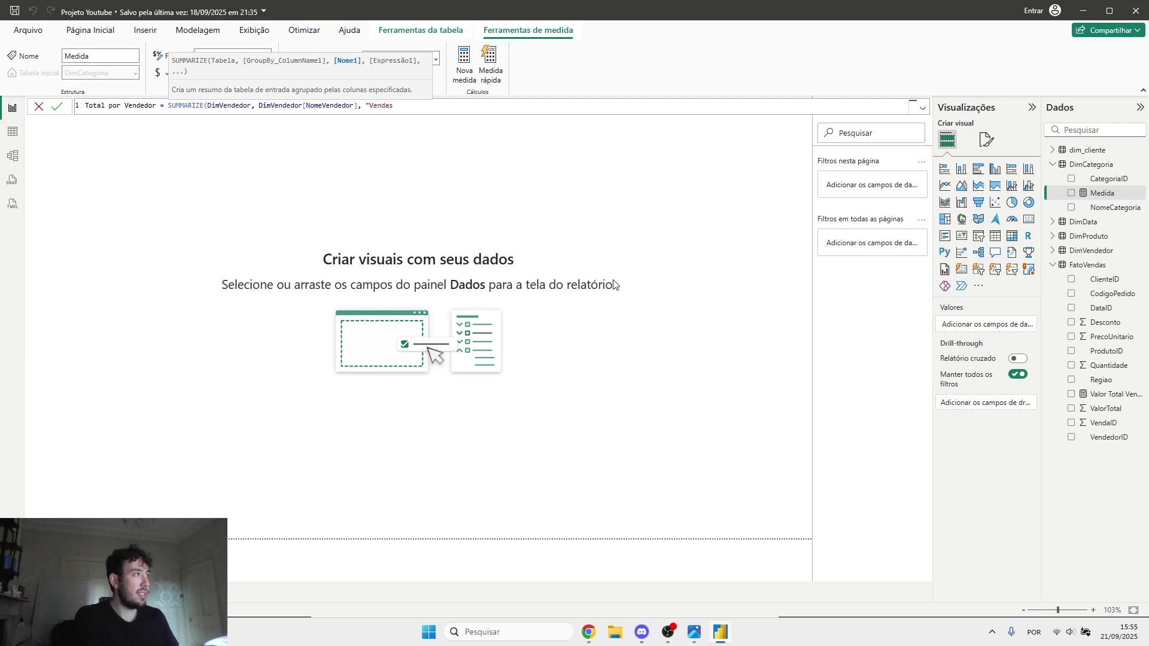
{"action": "type", "text": "\","}
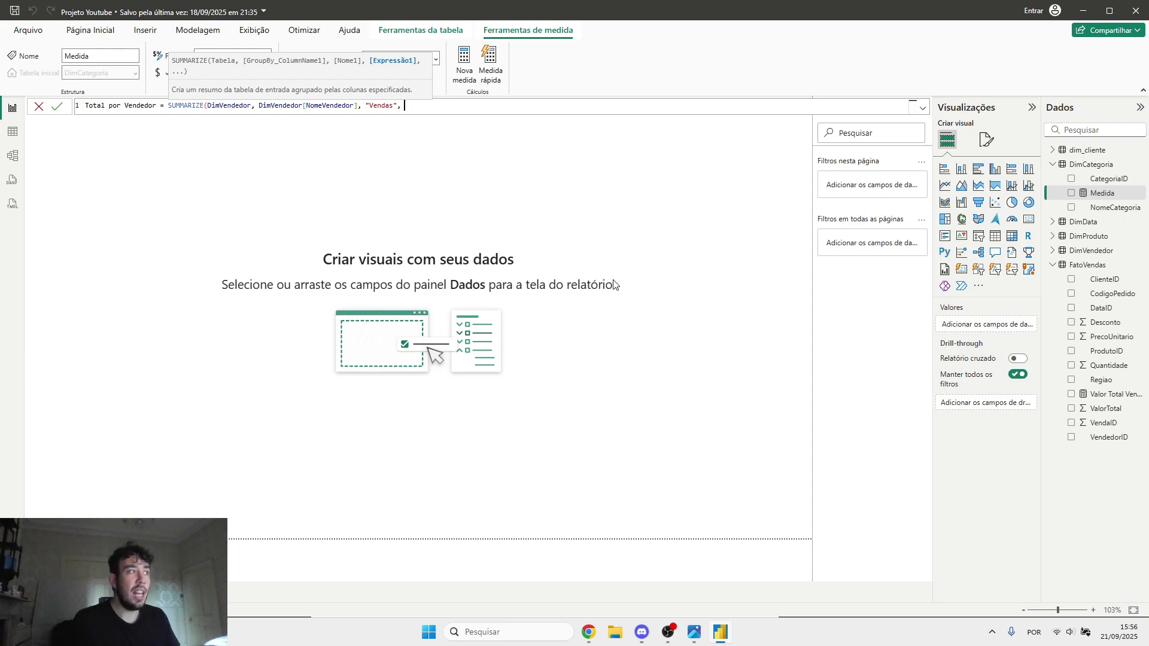
{"action": "type", "text": "["}
{"action": "key", "text": "Tab"}
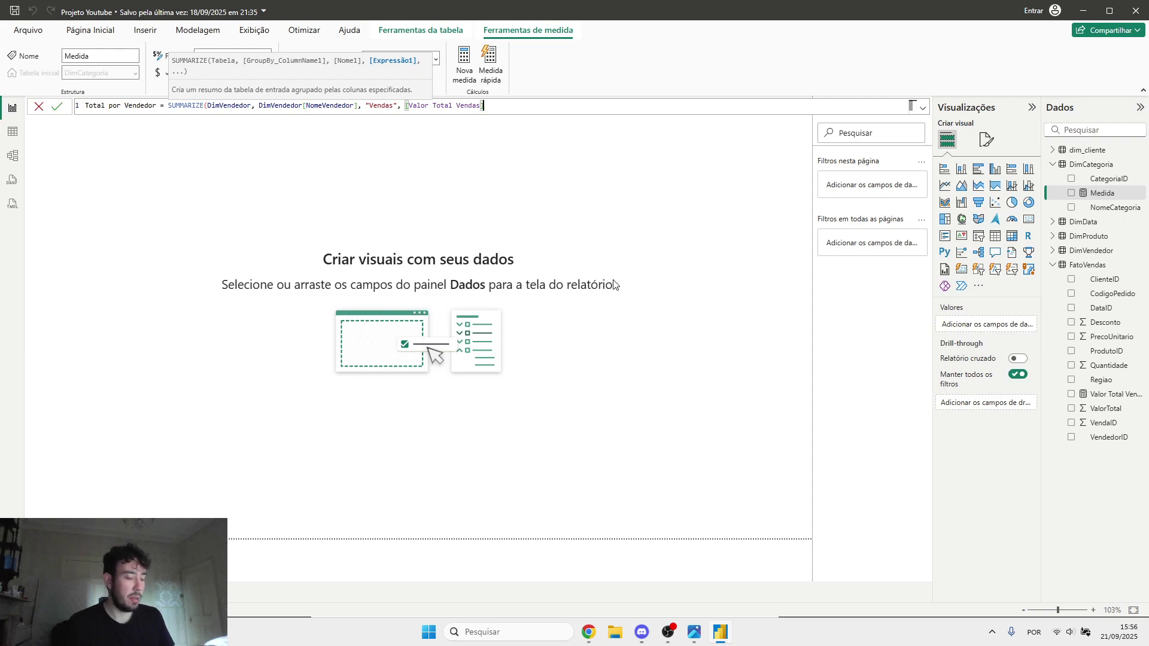
{"action": "type", "text": ")"}
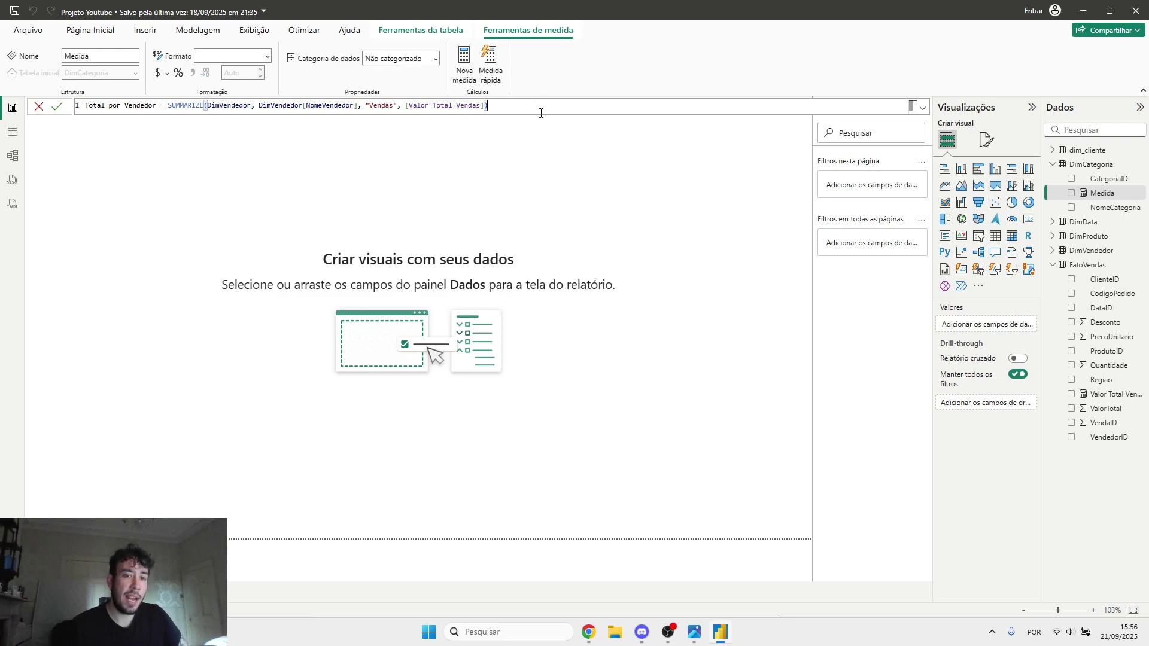
{"action": "key", "text": "Return"}
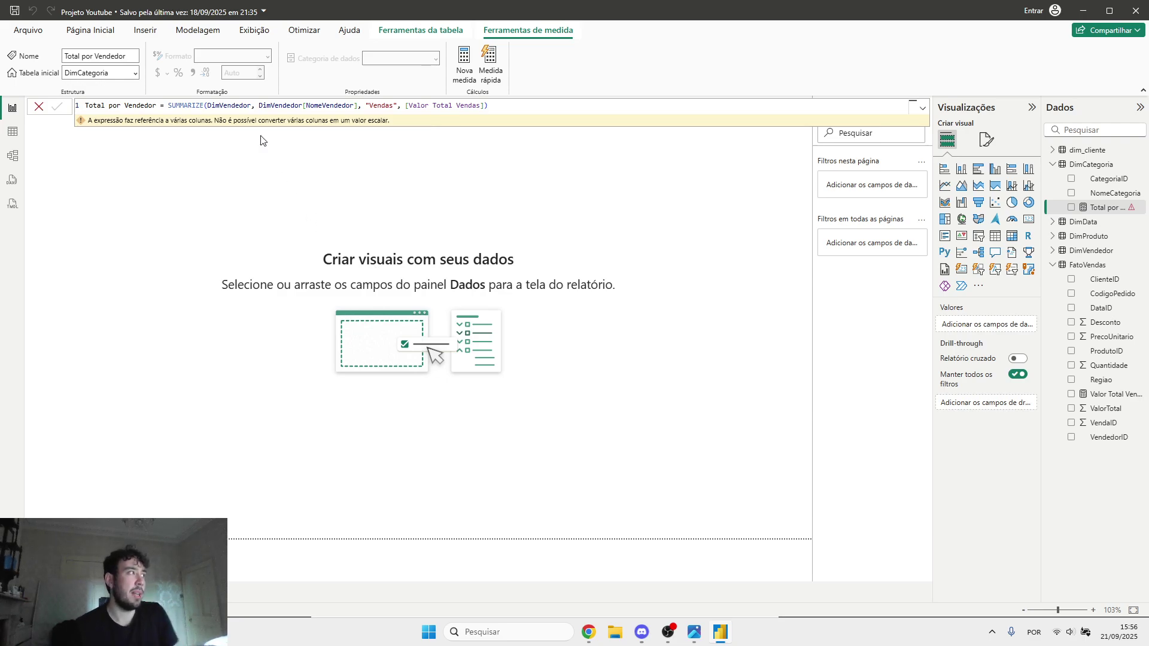
- Copy the entire Total por Vendedor formula and delete that measure from the model
{"action": "triple_click", "coordinate": [264, 105]}
{"action": "left_click", "coordinate": [552, 222]}
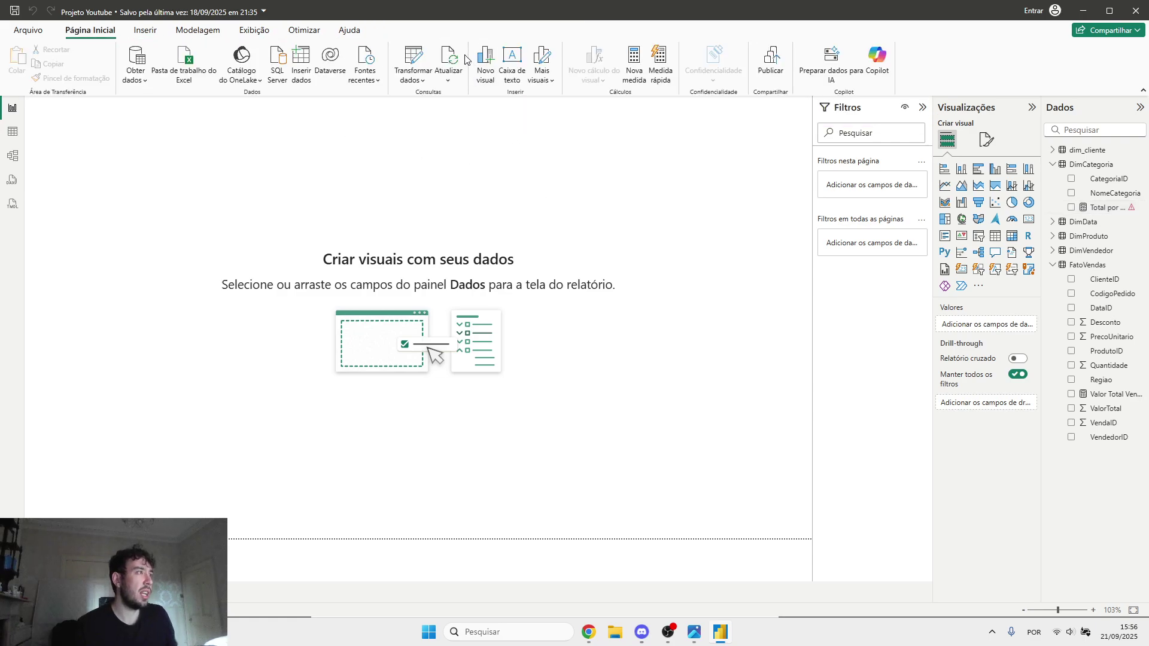
{"action": "right_click", "coordinate": [1098, 207]}
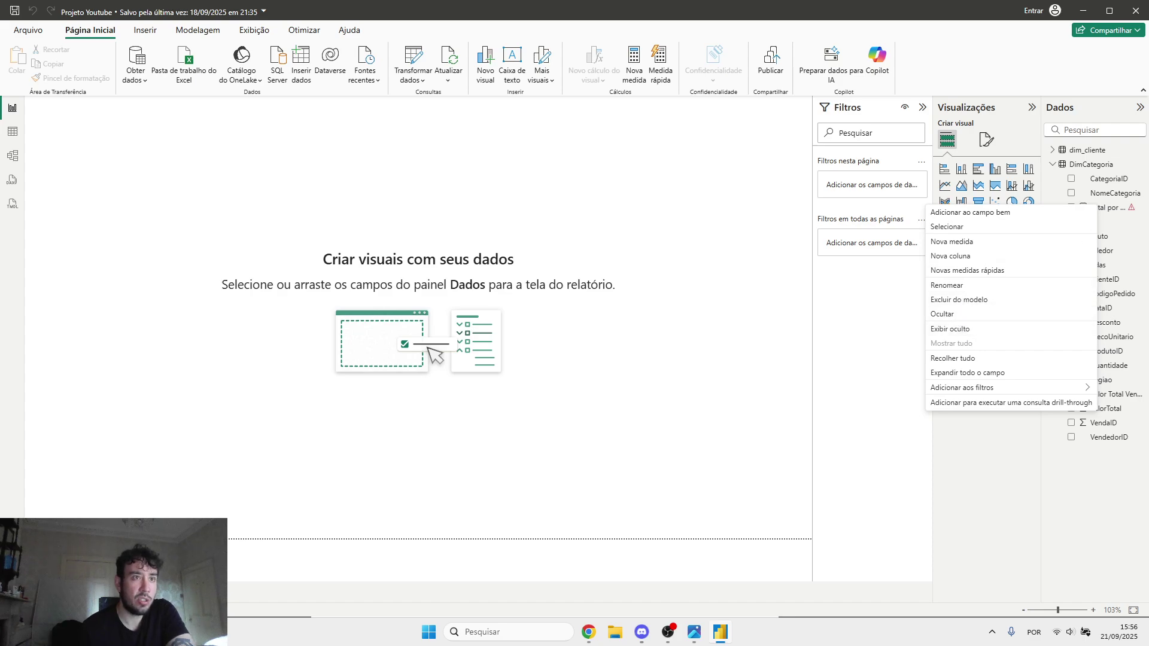
{"action": "left_click", "coordinate": [1111, 208]}
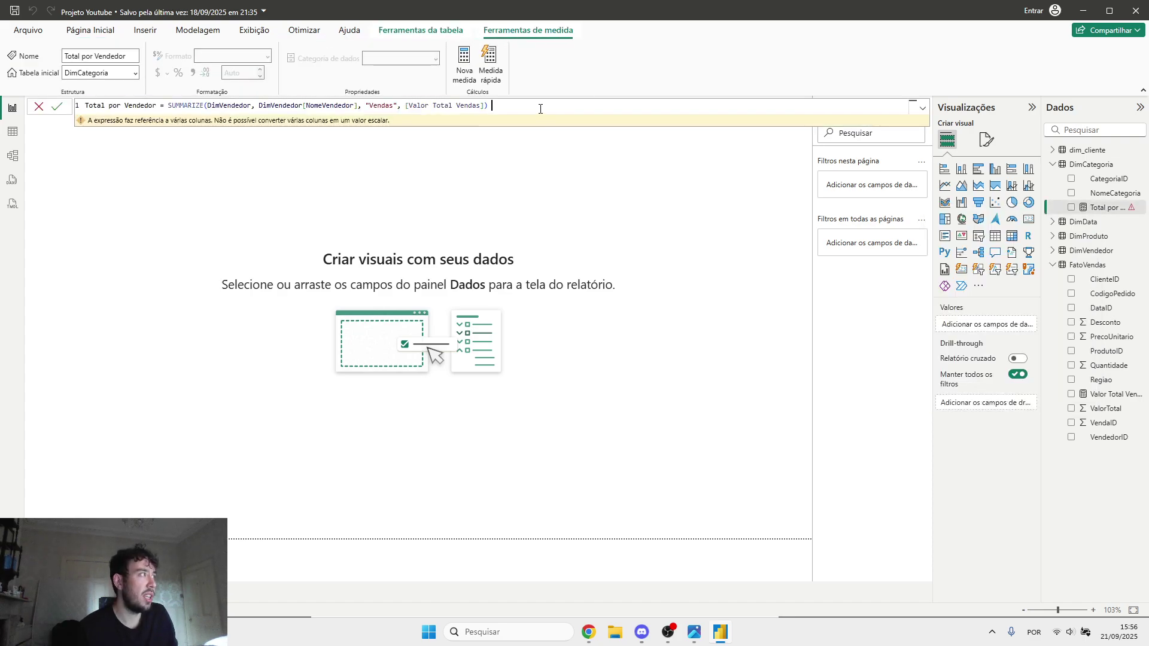
{"action": "triple_click", "coordinate": [492, 105]}
{"action": "key", "text": "ctrl+c"}
{"action": "right_click", "coordinate": [1099, 209]}
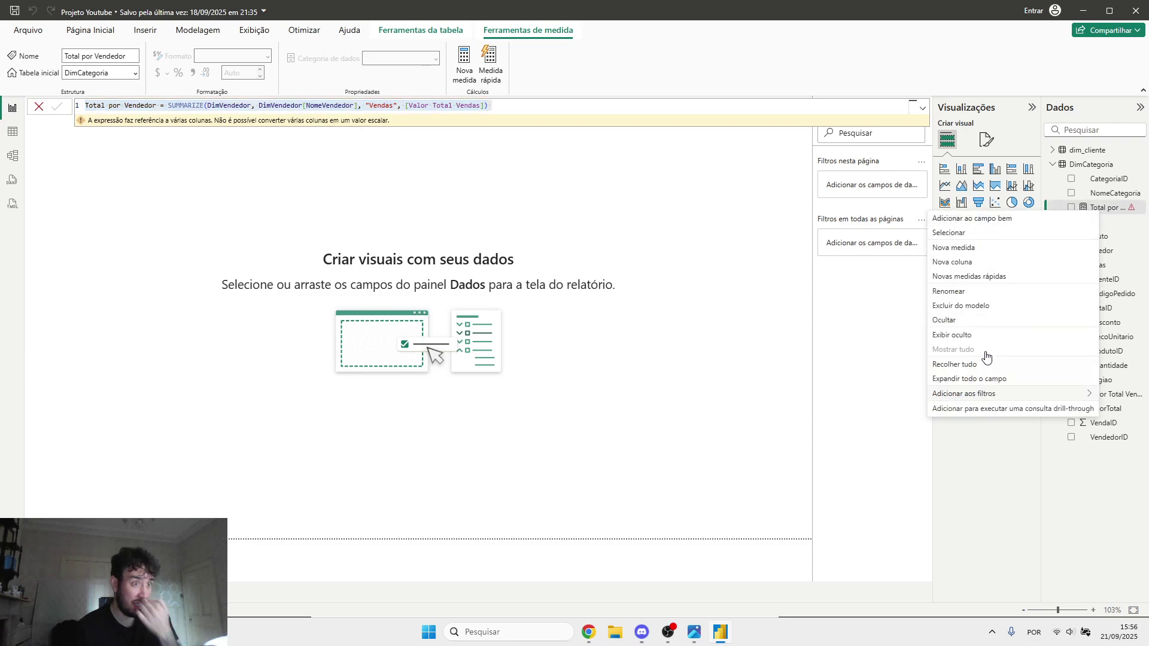
{"action": "left_click", "coordinate": [961, 306]}
{"action": "left_click", "coordinate": [631, 346]}
- In the table view, create a new calculated table from the copied Total por Vendedor SUMMARIZE formula
{"action": "left_click", "coordinate": [13, 131]}
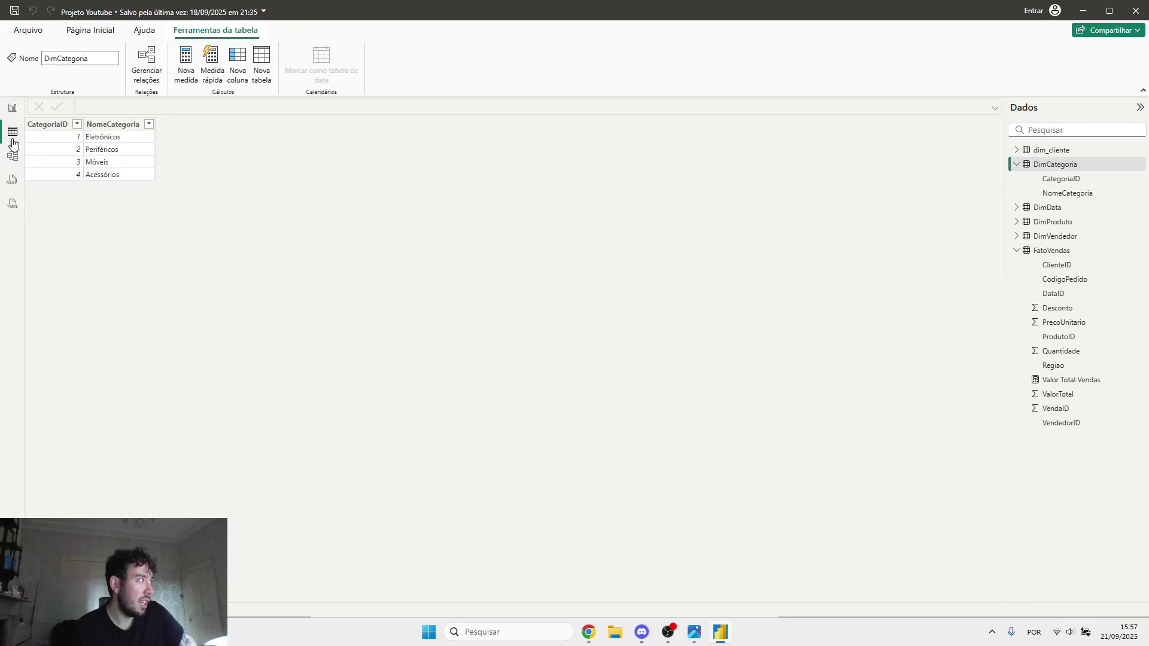
{"action": "left_click", "coordinate": [268, 84]}
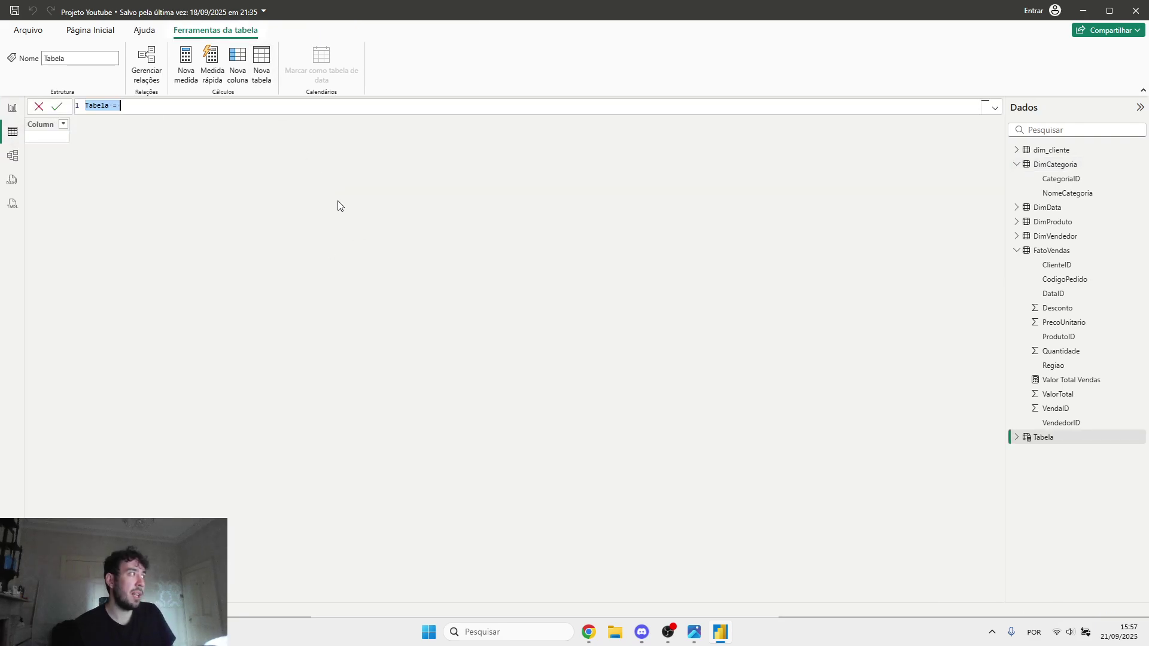
{"action": "key", "text": "ctrl+v"}
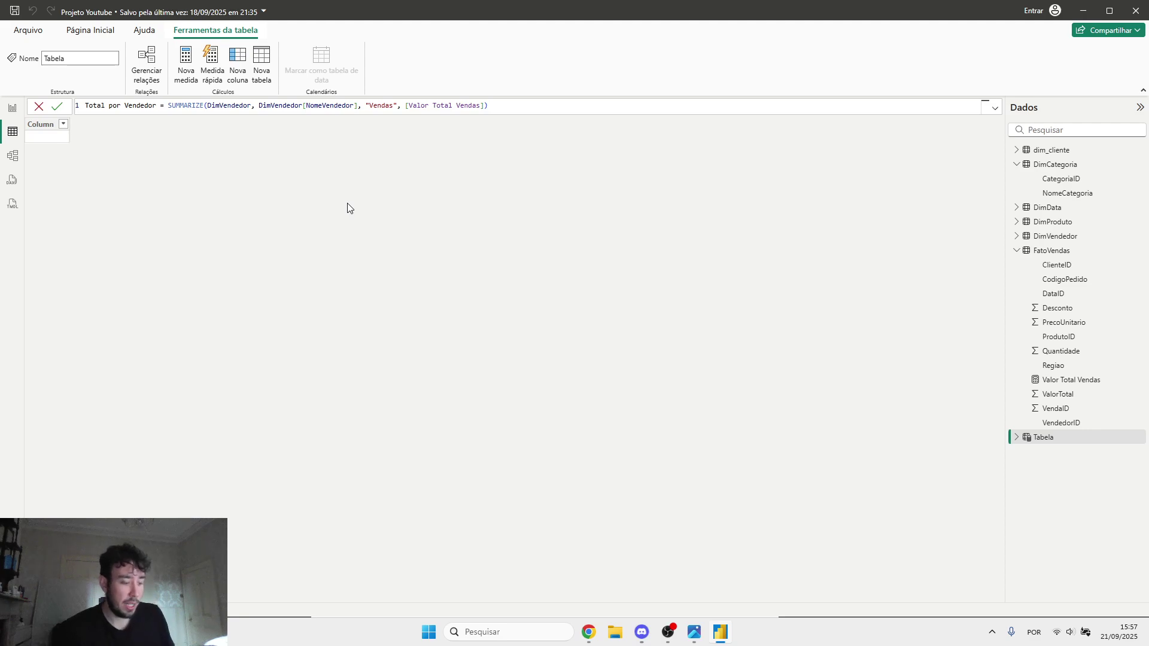
{"action": "key", "text": "Return"}
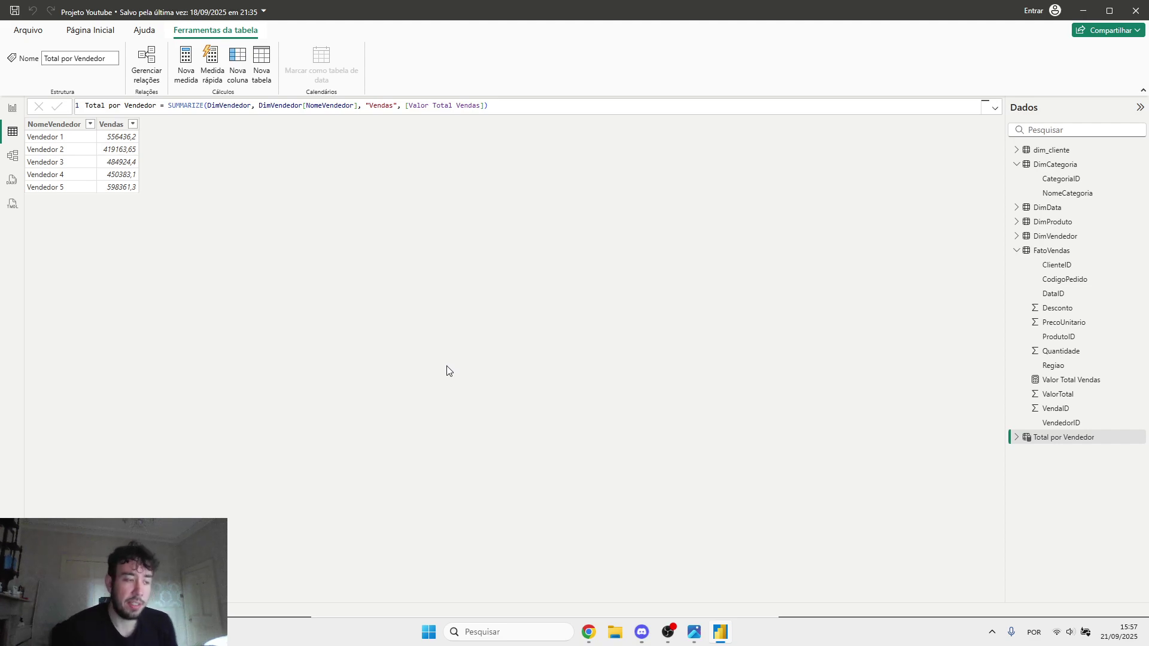
- Switch to the image viewer and review the TOPN and SUMMARIZE syntax reference
{"action": "left_click", "coordinate": [695, 634]}
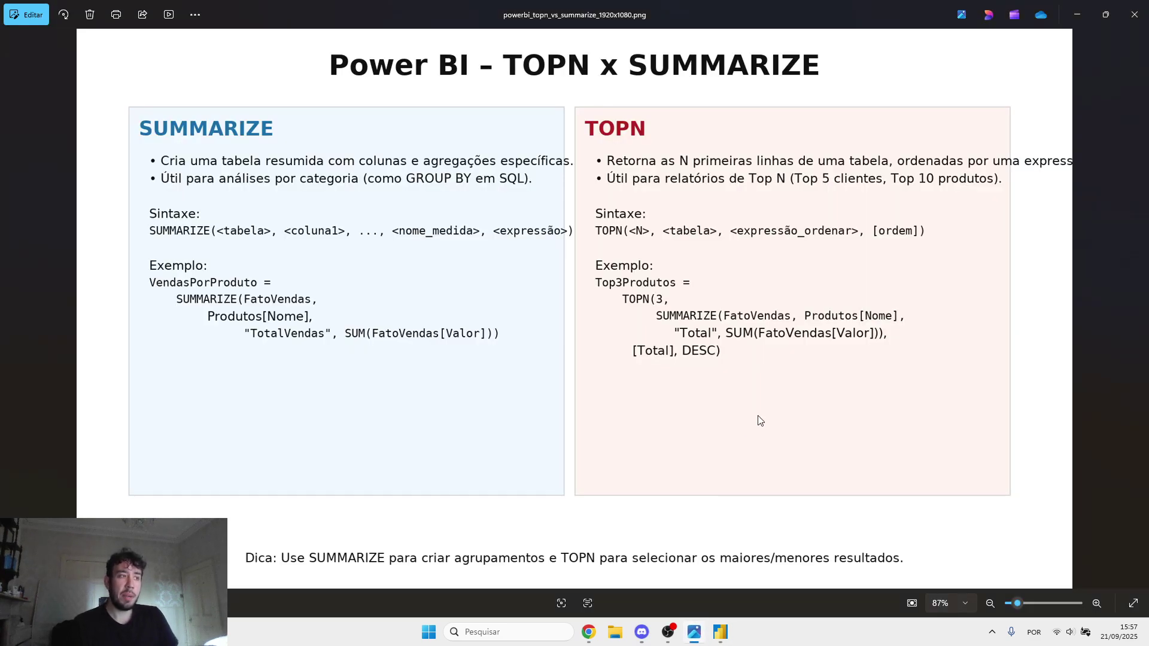
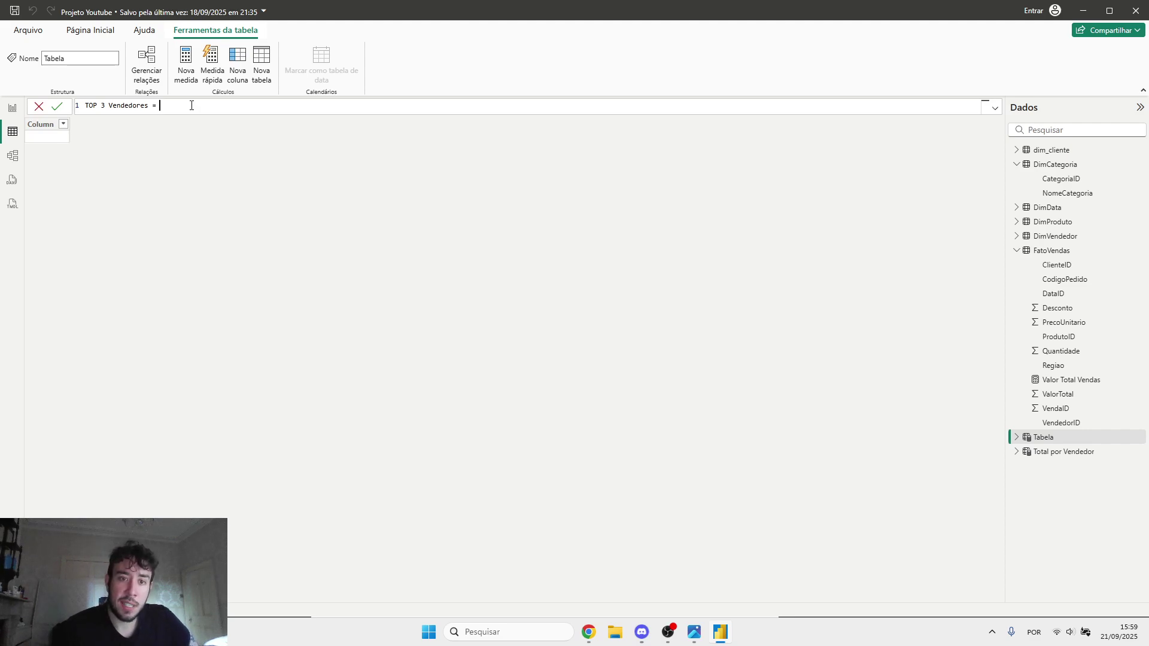
- Begin the TOP 3 Vendedores formula with TOPN, using 3 as the row count and 'Total por Vendedor' as the table
{"action": "type", "text": "("}
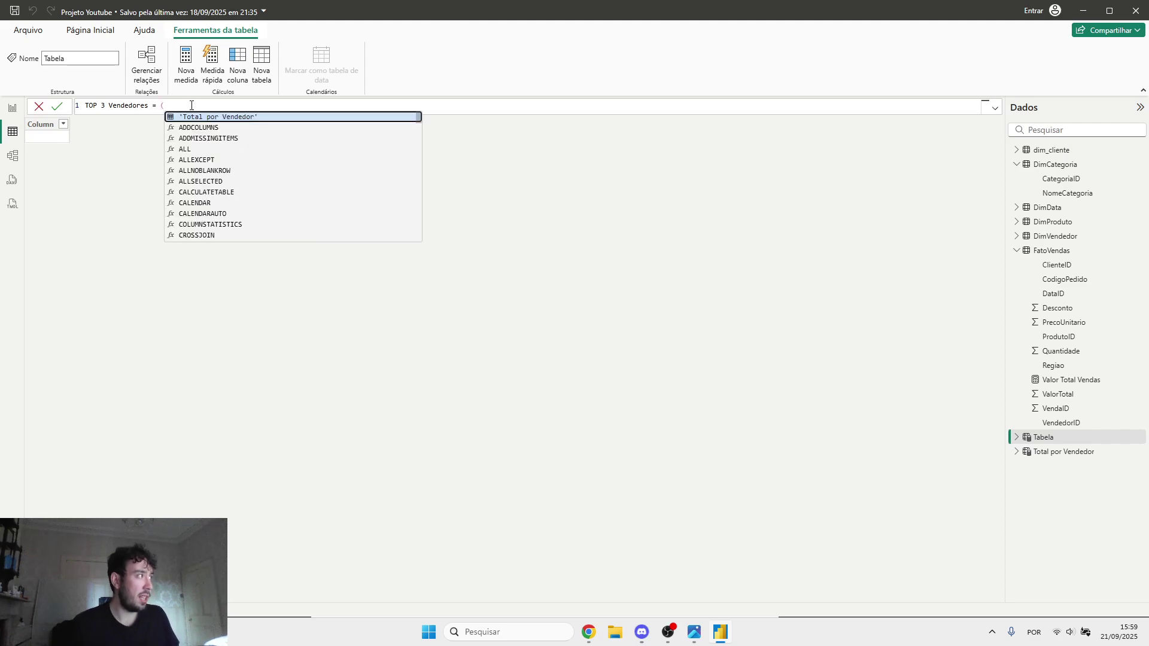
{"action": "key", "text": "BackSpace"}
{"action": "type", "text": "TOPN("}
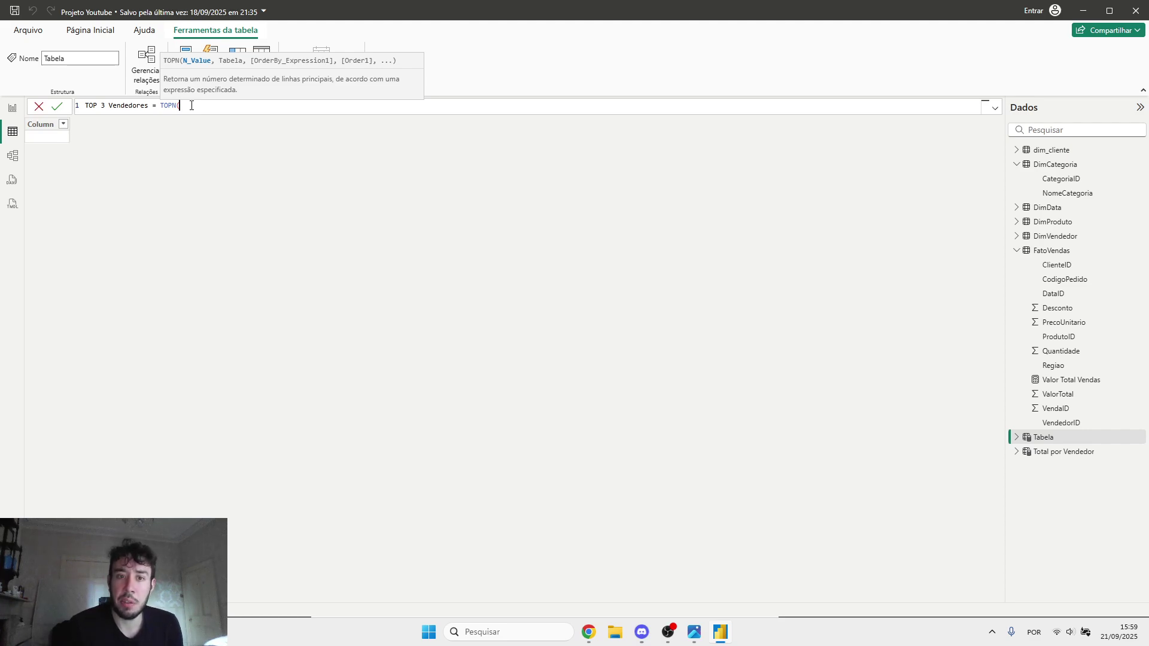
{"action": "type", "text": "3"}
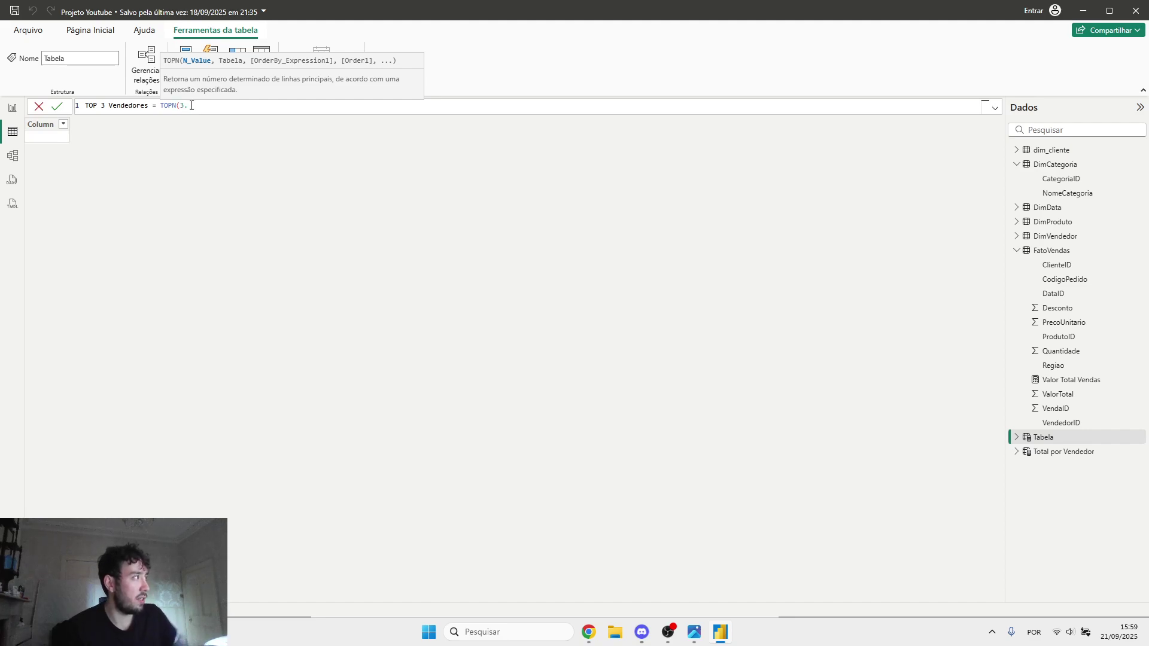
{"action": "type", "text": ","}
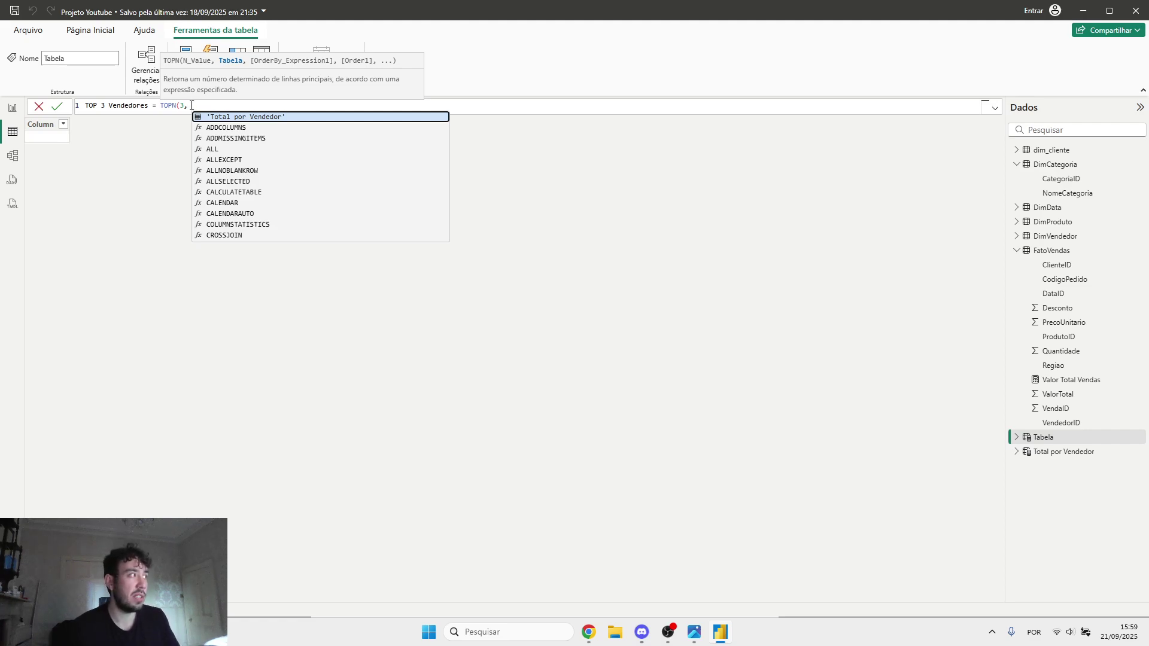
{"action": "key", "text": "Tab"}
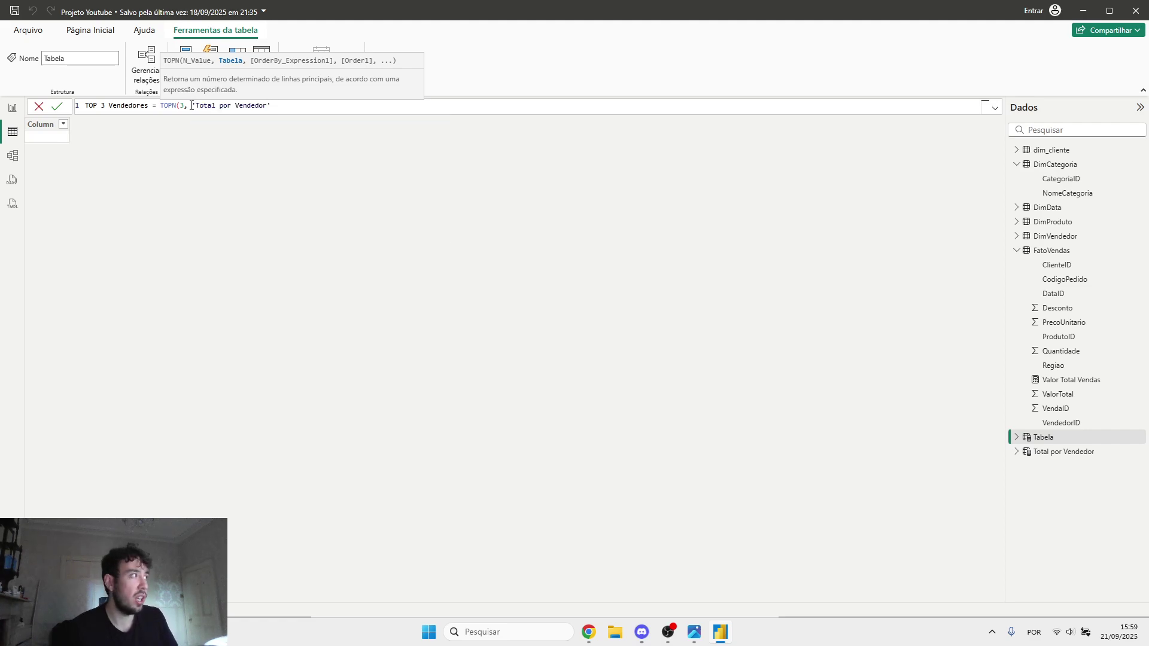
{"action": "type", "text": ","}
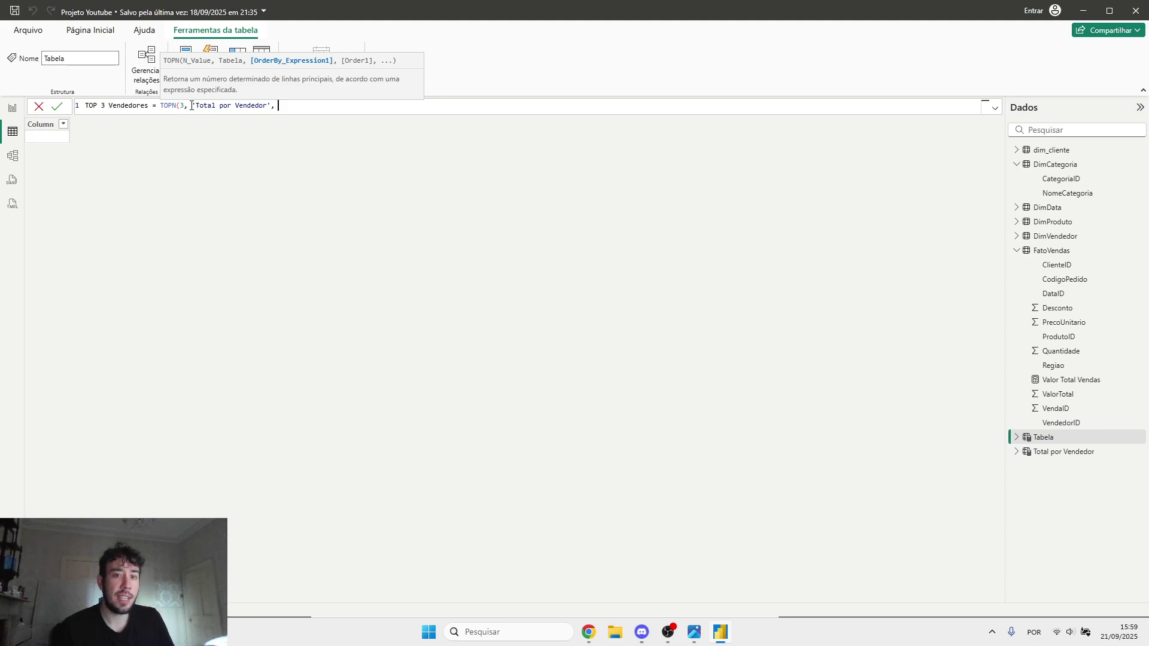
- Complete the TOPN formula by ordering on 'Total por Vendedor'[Vendas] in DESC order, and commit it
{"action": "type", "text": "T"}
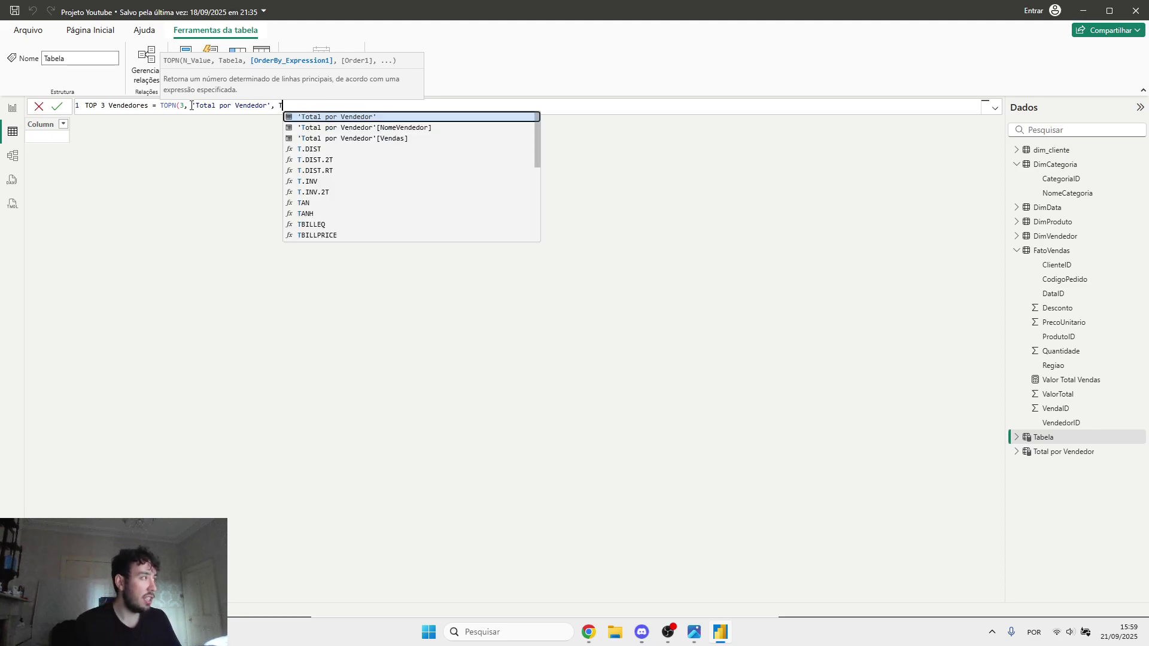
{"action": "key", "text": "Down"}
{"action": "key", "text": "Down"}
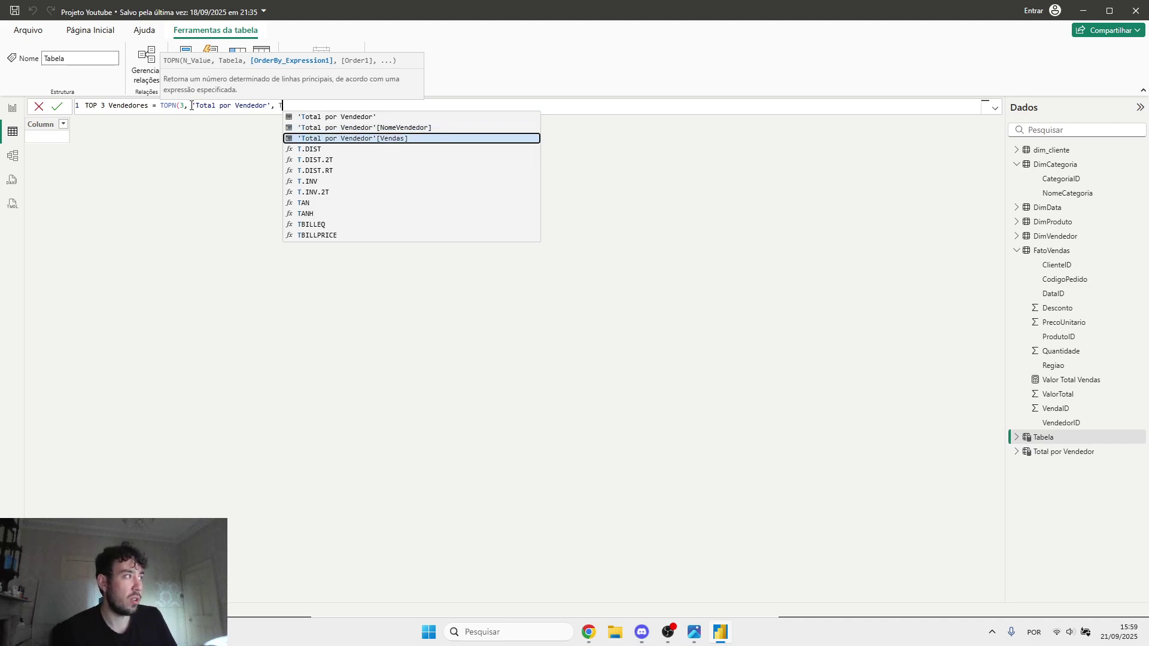
{"action": "key", "text": "Tab"}
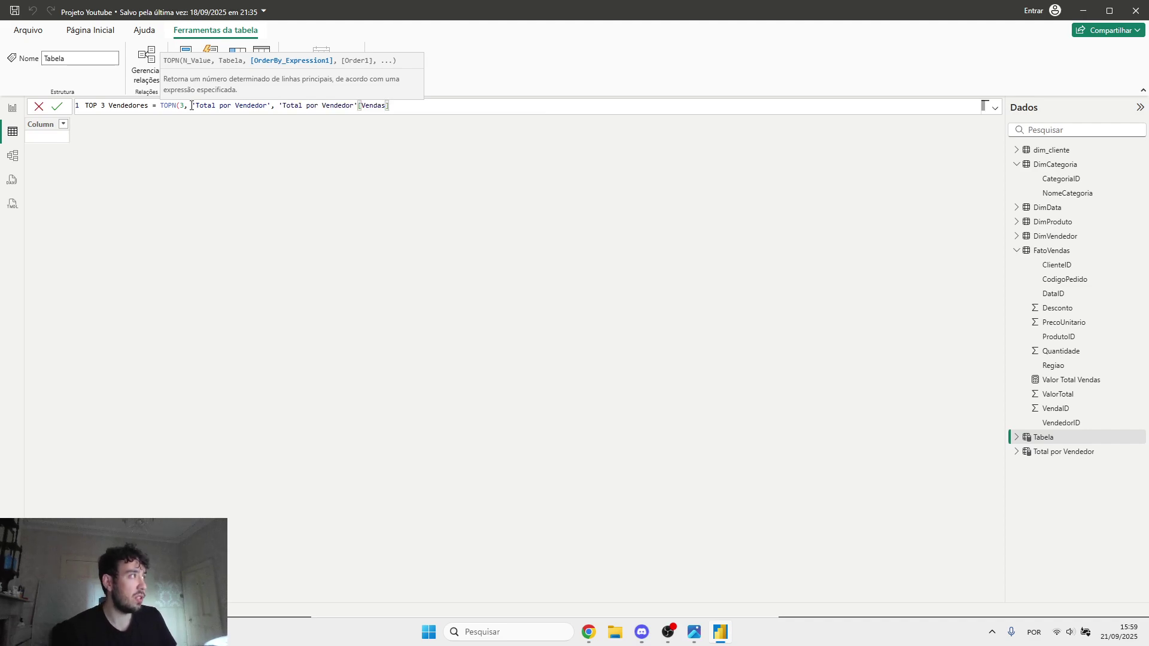
{"action": "type", "text": ","}
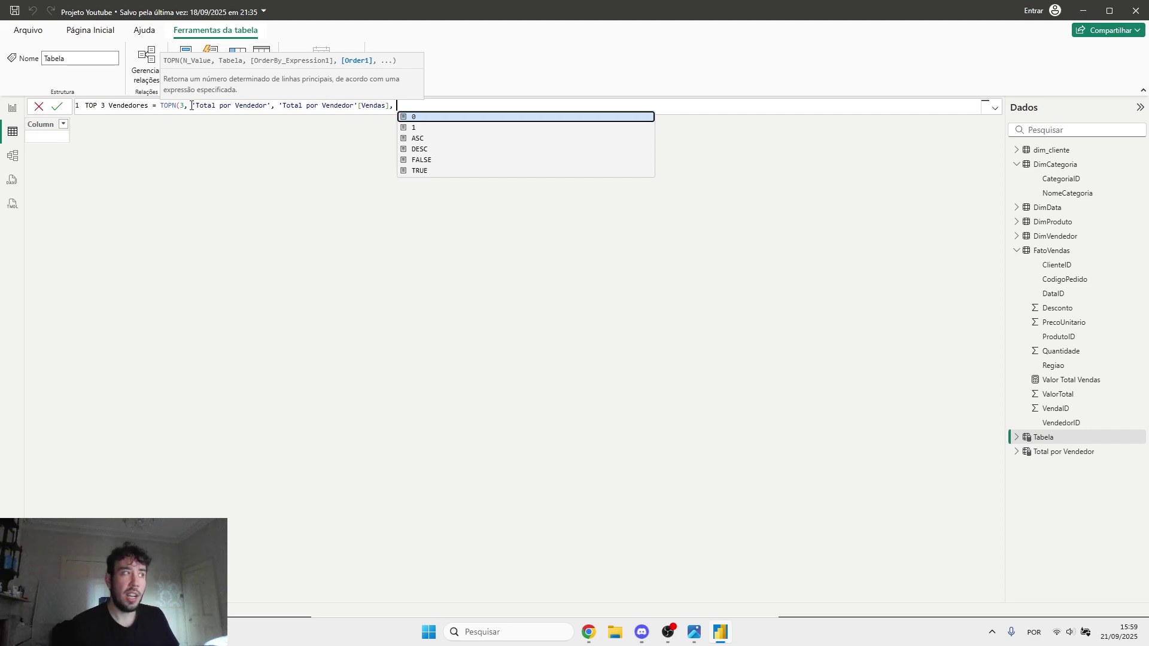
{"action": "type", "text": " DESC"}
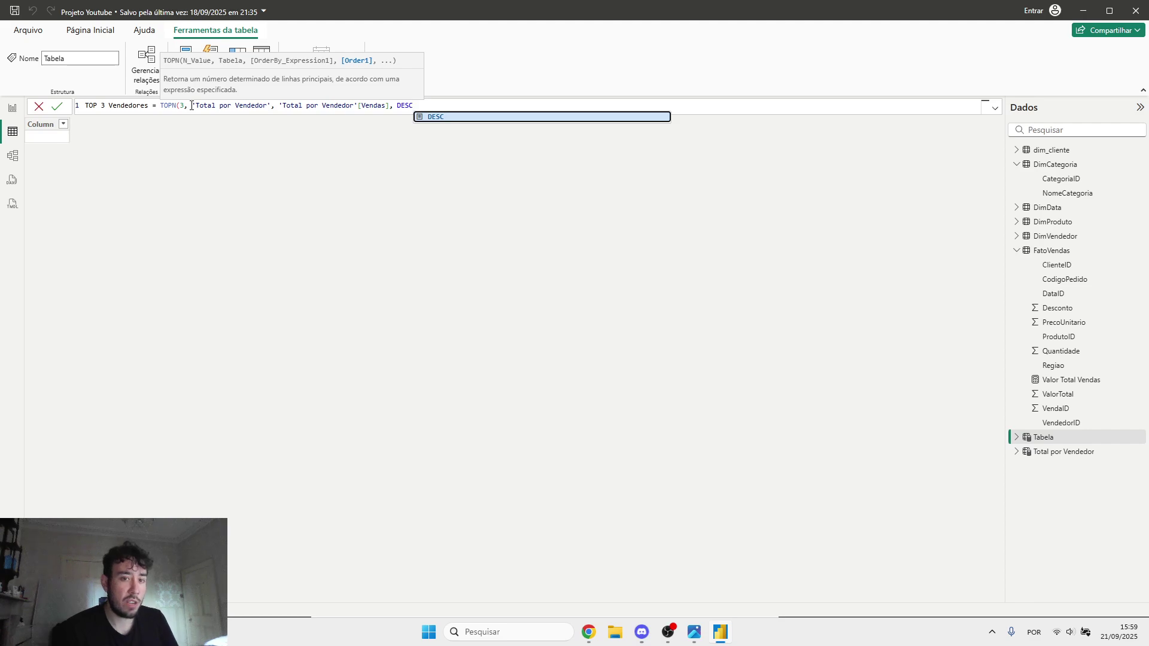
{"action": "type", "text": ")"}
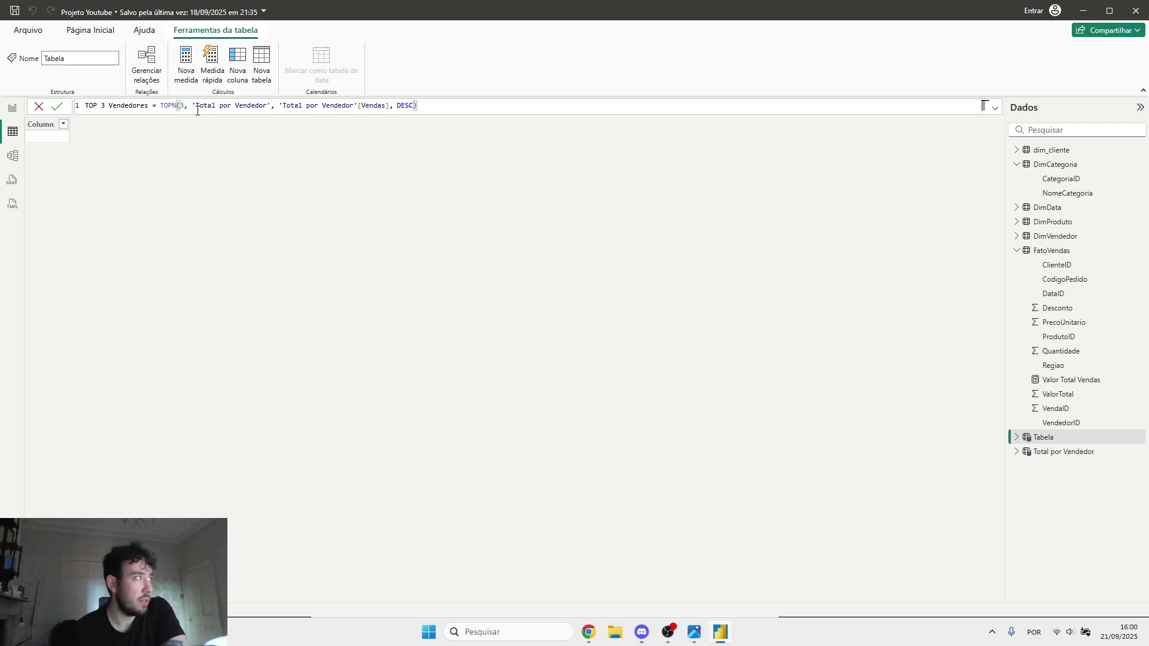
{"action": "left_click_drag", "start_coordinate": [190, 106], "coordinate": [383, 106]}
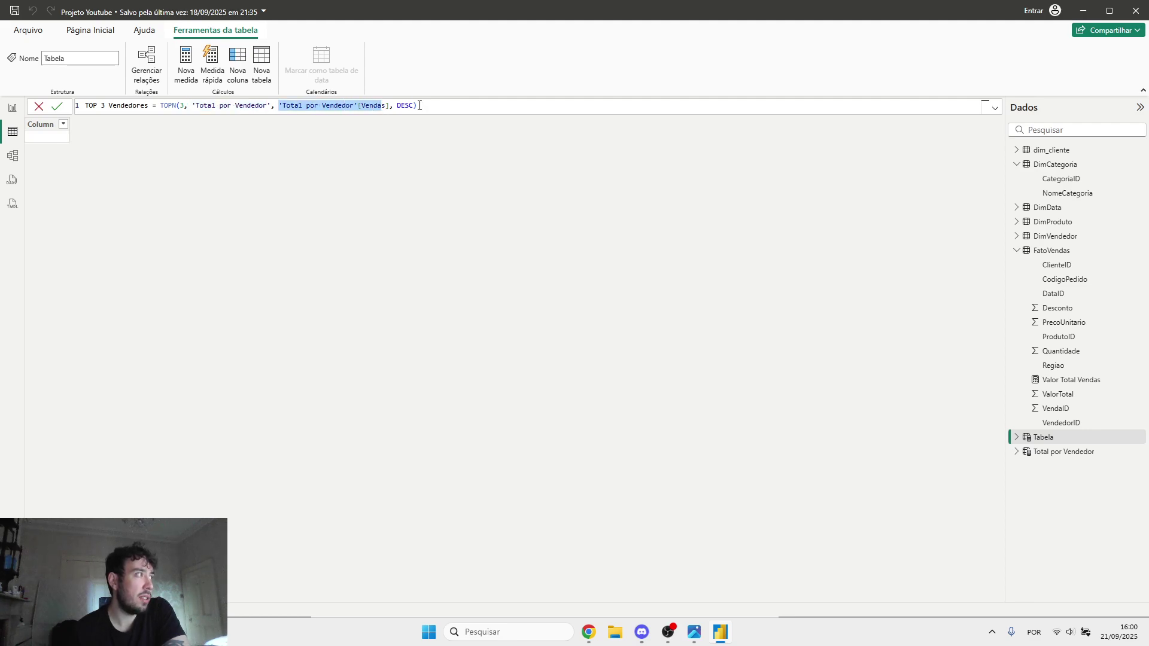
{"action": "left_click", "coordinate": [435, 105]}
{"action": "key", "text": "Return"}
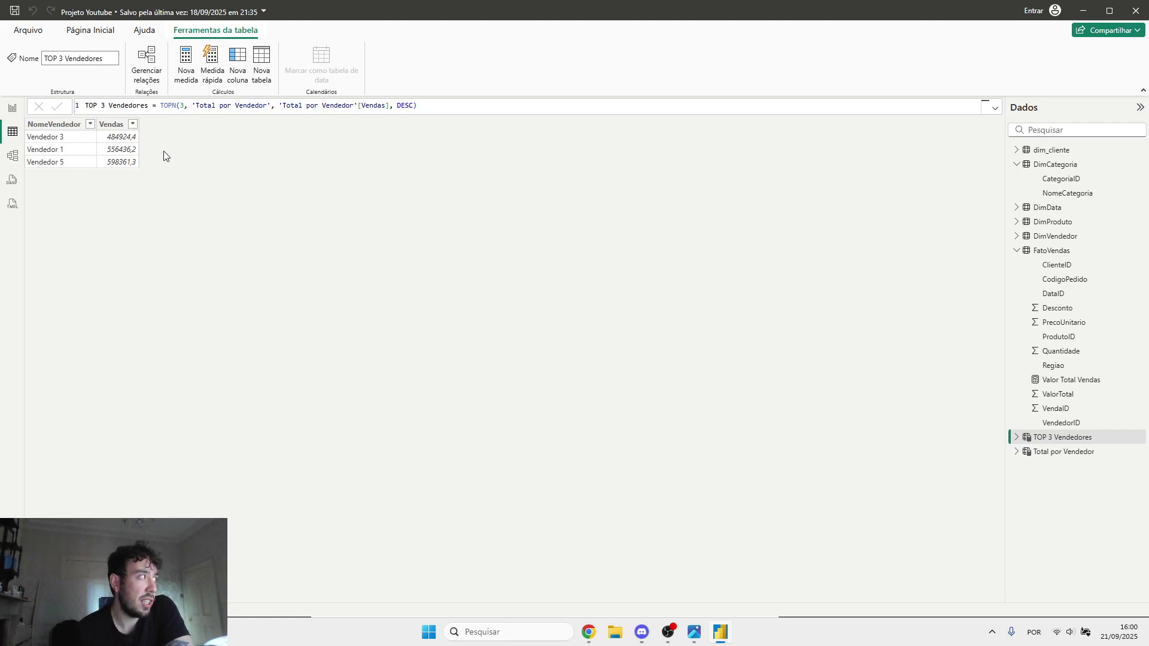
- Change the TOPN row count in the TOP 3 Vendedores formula to 4 and commit it
{"action": "double_click", "coordinate": [181, 105]}
{"action": "type", "text": "4"}
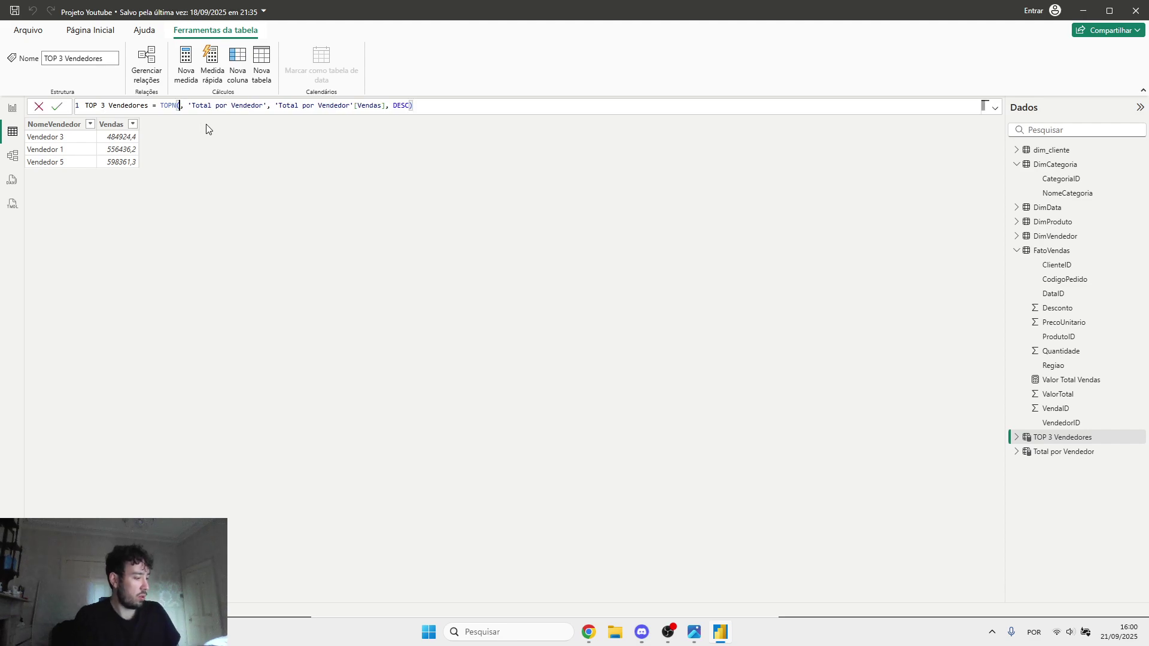
{"action": "left_click", "coordinate": [206, 125]}
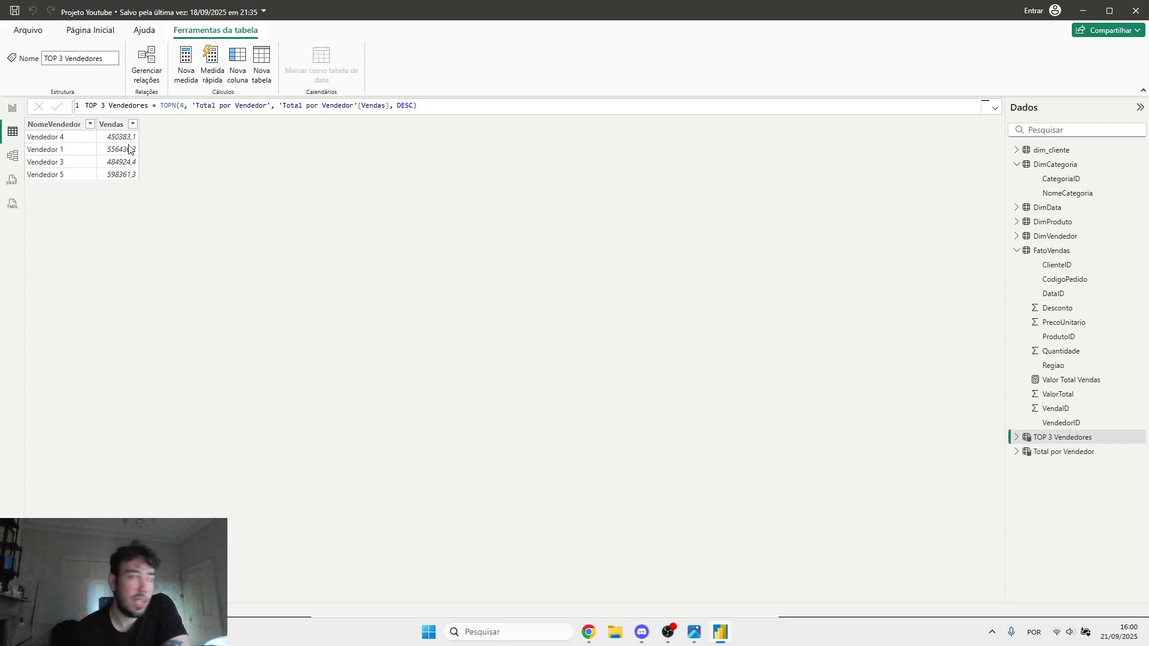
- Restore the TOPN row count in the TOP 3 Vendedores formula to 3 and commit it
{"action": "left_click", "coordinate": [182, 106]}
{"action": "key", "text": "Delete"}
{"action": "type", "text": "3"}
{"action": "key", "text": "Return"}
- Change the sort order in the TOP 3 Vendedores formula to ASC and commit it
{"action": "double_click", "coordinate": [399, 105]}
{"action": "type", "text": "ASC"}
{"action": "key", "text": "Tab"}
{"action": "key", "text": "Return"}
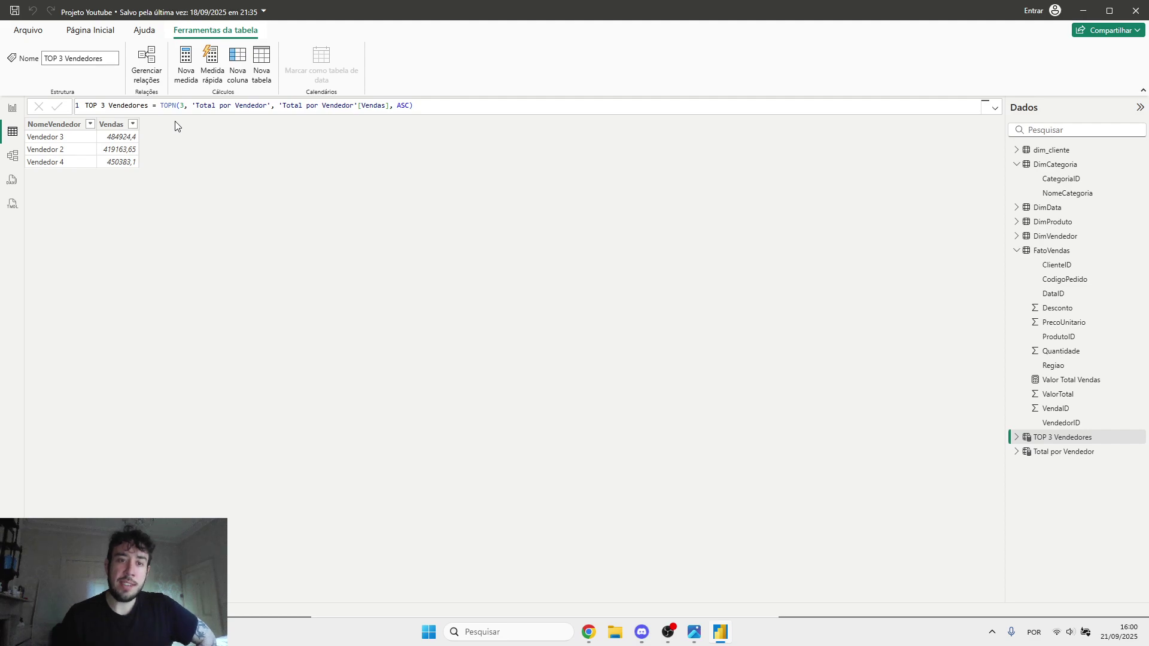
- Copy the TOP 3 Vendedores formula into a new calculated table and rename it TOP 3 Vendedores Summarizados
{"action": "triple_click", "coordinate": [362, 105]}
{"action": "key", "text": "ctrl+c"}
{"action": "left_click", "coordinate": [261, 65]}
{"action": "key", "text": "ctrl+v"}
{"action": "left_click", "coordinate": [149, 105]}
{"action": "type", "text": "Summar"}
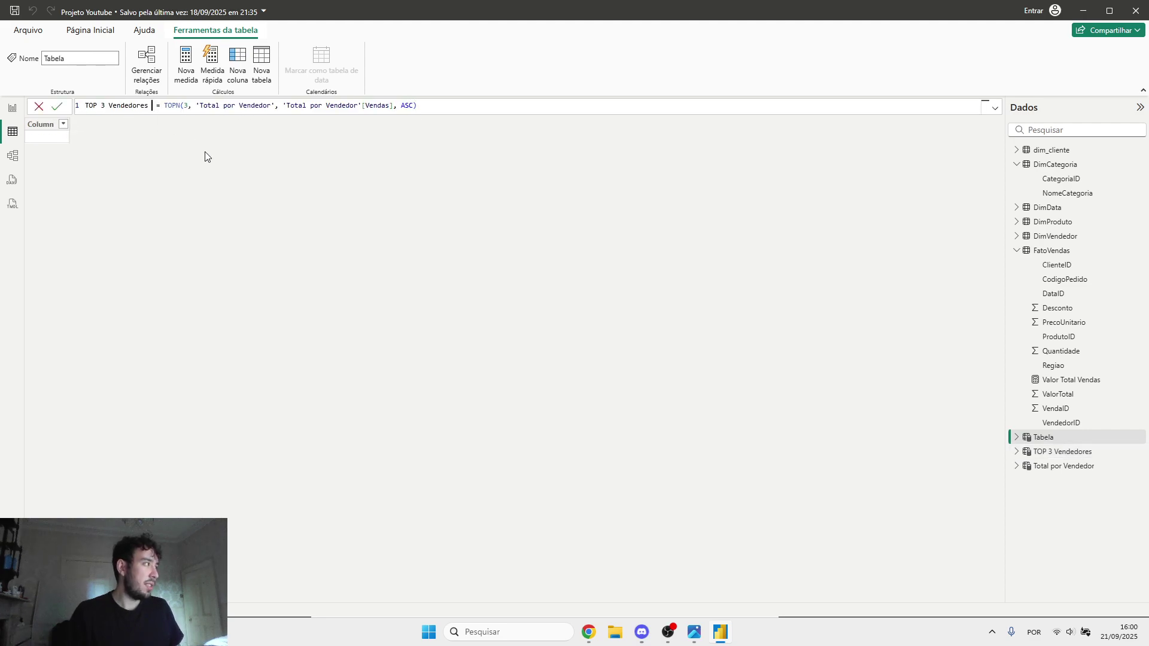
{"action": "type", "text": "izados"}
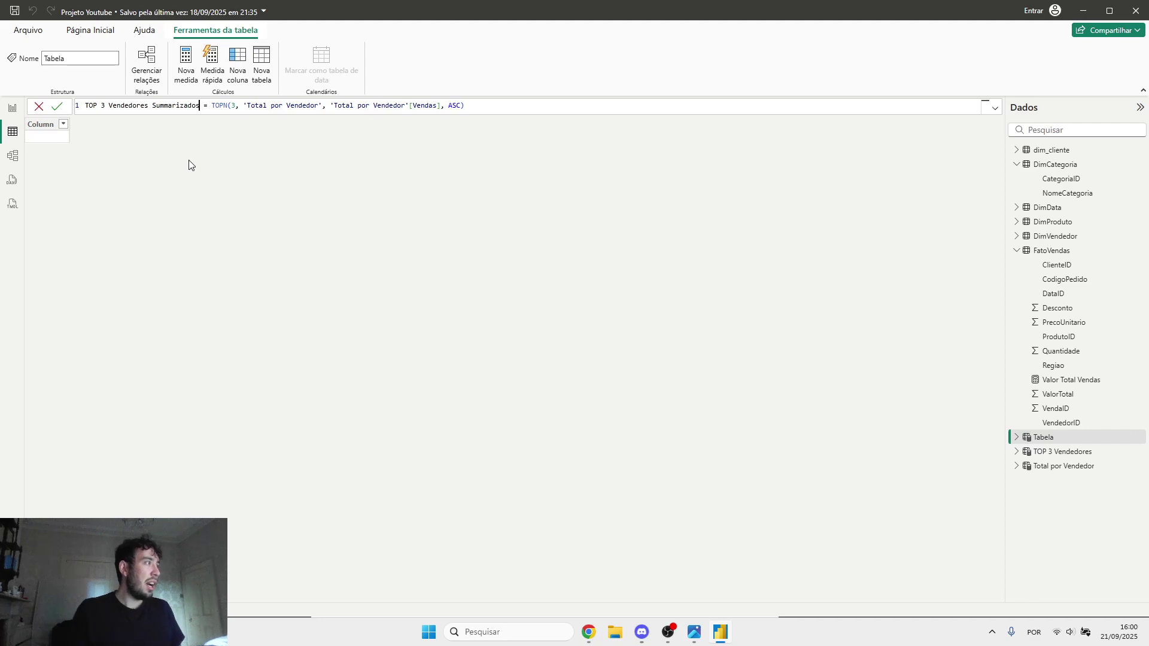
- Remove the table, order expression and sort order from the pasted TOPN formula, keeping only the row count 3
{"action": "left_click_drag", "start_coordinate": [439, 106], "coordinate": [244, 106]}
{"action": "key", "text": "BackSpace"}
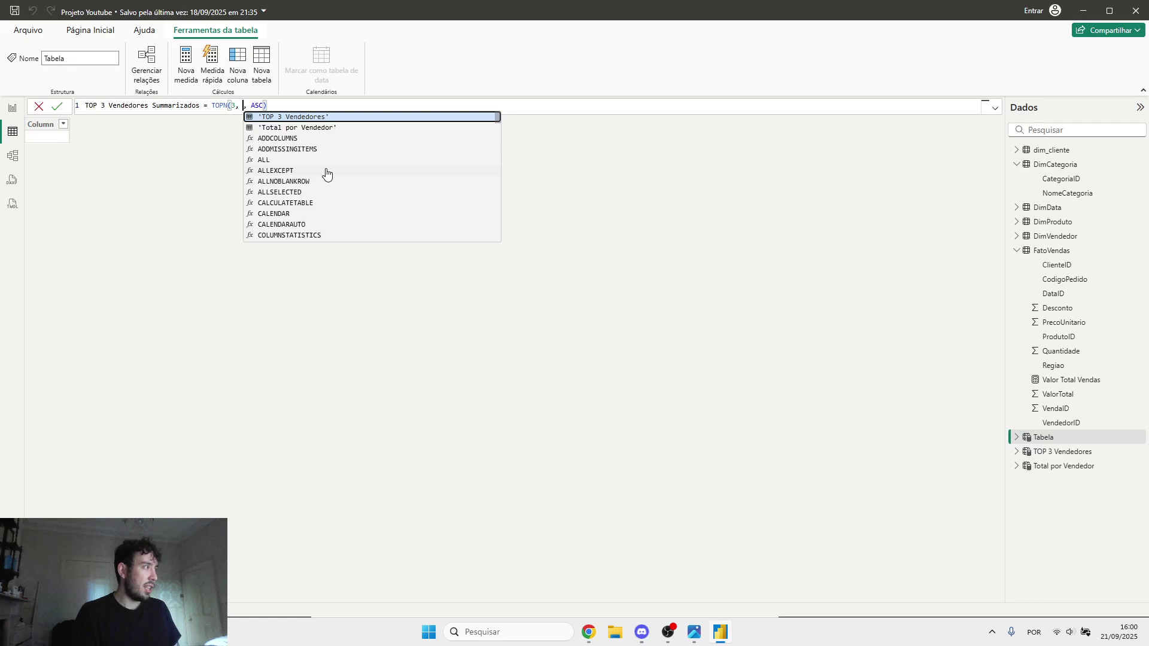
{"action": "key", "text": "Delete"}
{"action": "key", "text": "Delete"}
{"action": "key", "text": "Delete"}
{"action": "key", "text": "Delete"}
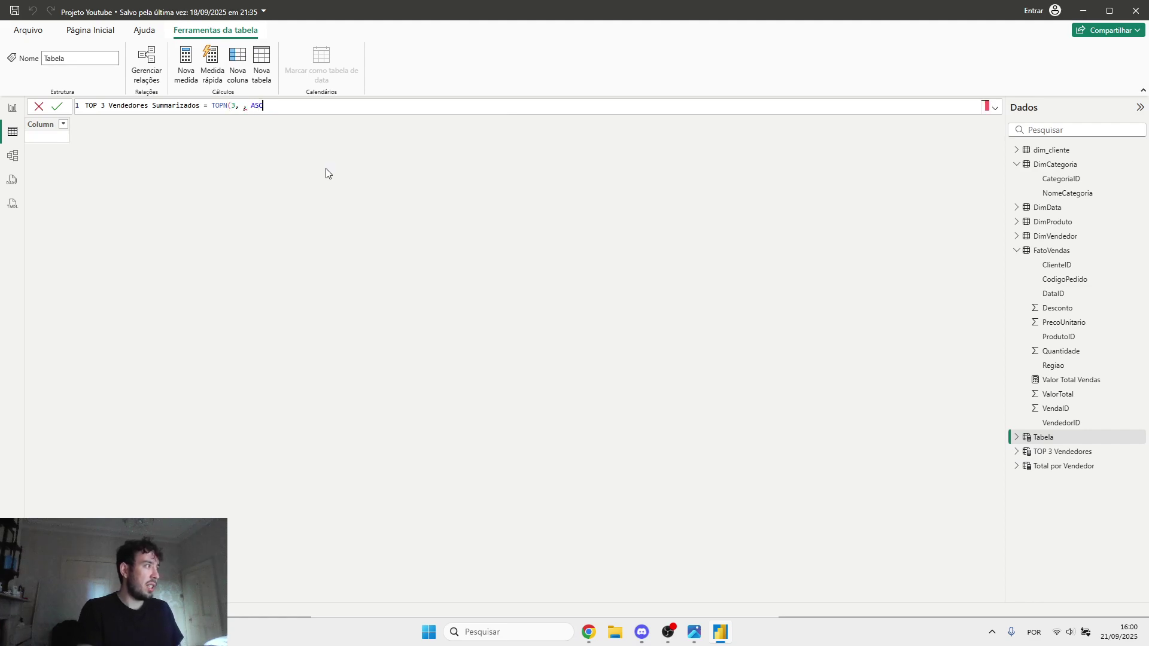
{"action": "key", "text": "BackSpace"}
{"action": "key", "text": "BackSpace"}
- Nest a SUMMARIZE function as TOPN's table argument, with DimVendedor as its source table
{"action": "type", "text": "SUMMARI"}
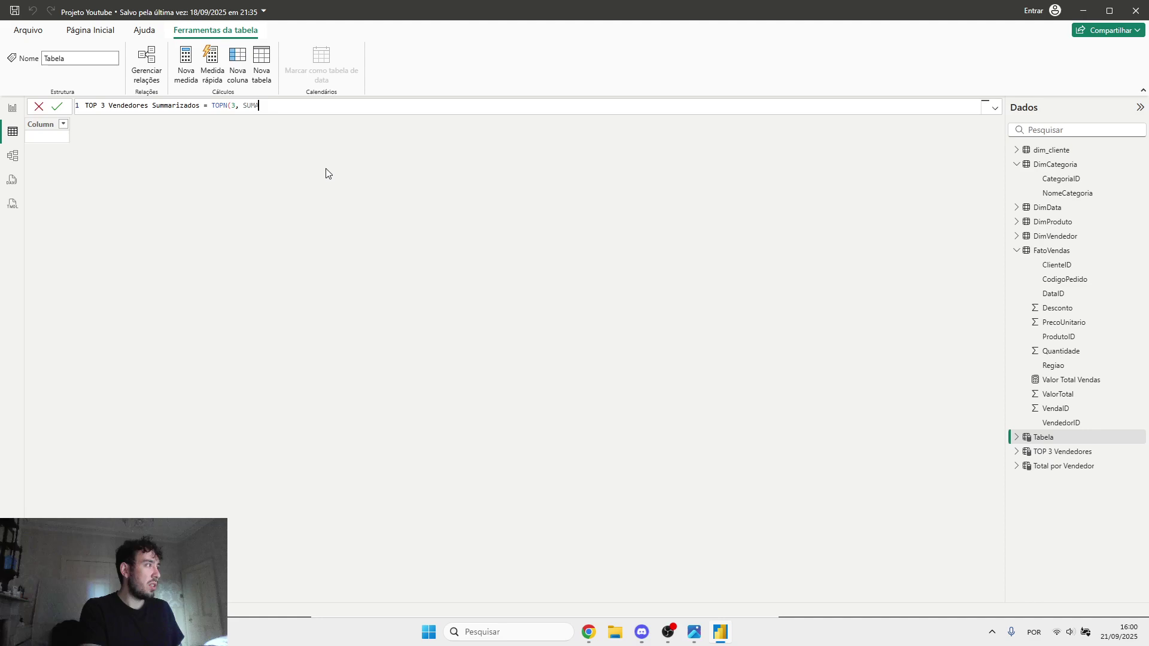
{"action": "type", "text": "ZE("}
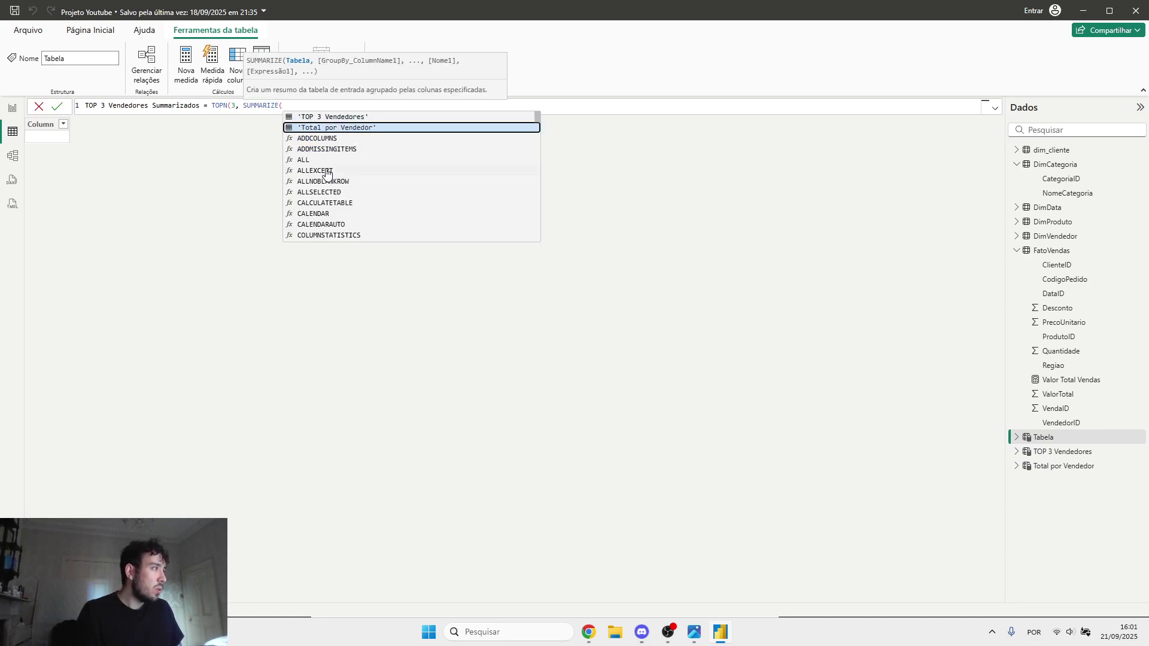
{"action": "type", "text": "Fa"}
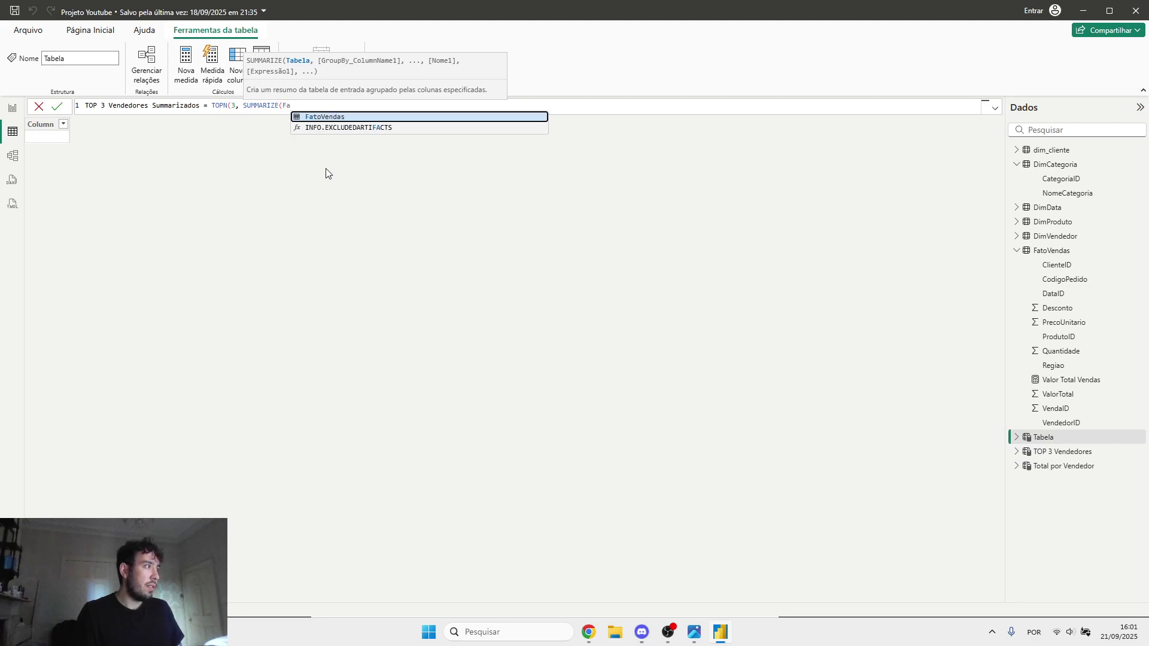
{"action": "key", "text": "BackSpace"}
{"action": "key", "text": "BackSpace"}
{"action": "type", "text": "D"}
{"action": "key", "text": "Down"}
{"action": "key", "text": "Down"}
{"action": "key", "text": "Down"}
{"action": "key", "text": "Down"}
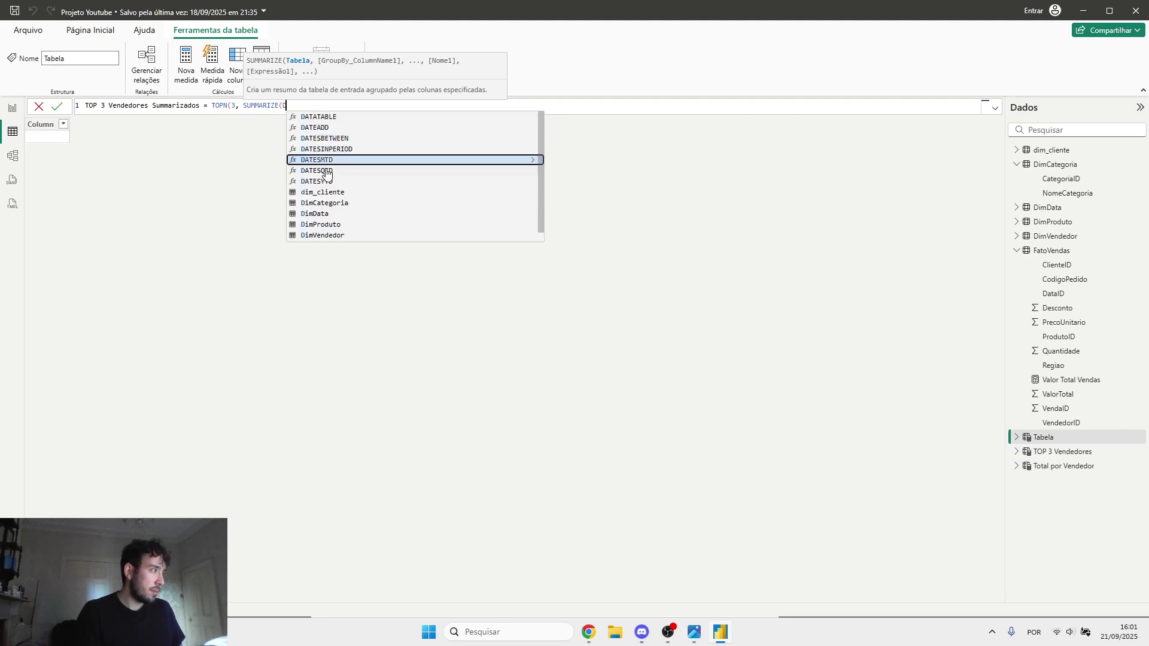
{"action": "key", "text": "Down"}
{"action": "key", "text": "Down"}
{"action": "key", "text": "Down"}
{"action": "key", "text": "Down"}
{"action": "key", "text": "Down"}
{"action": "key", "text": "Down"}
{"action": "key", "text": "Down"}
{"action": "key", "text": "Down"}
{"action": "key", "text": "Up"}
{"action": "key", "text": "Tab"}
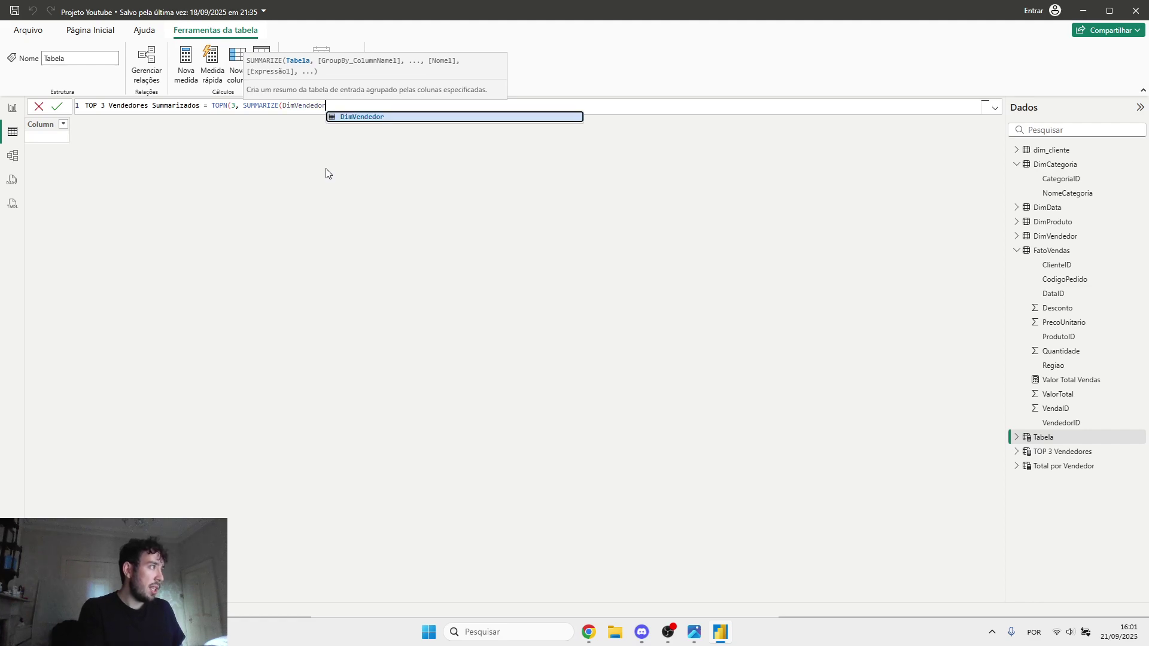
- Group the nested SUMMARIZE by DimVendedor[NomeVendedor]
{"action": "type", "text": ","}
{"action": "key", "text": "Down"}
{"action": "key", "text": "Down"}
{"action": "key", "text": "Down"}
{"action": "key", "text": "Up"}
{"action": "key", "text": "Tab"}
{"action": "type", "text": ", "}
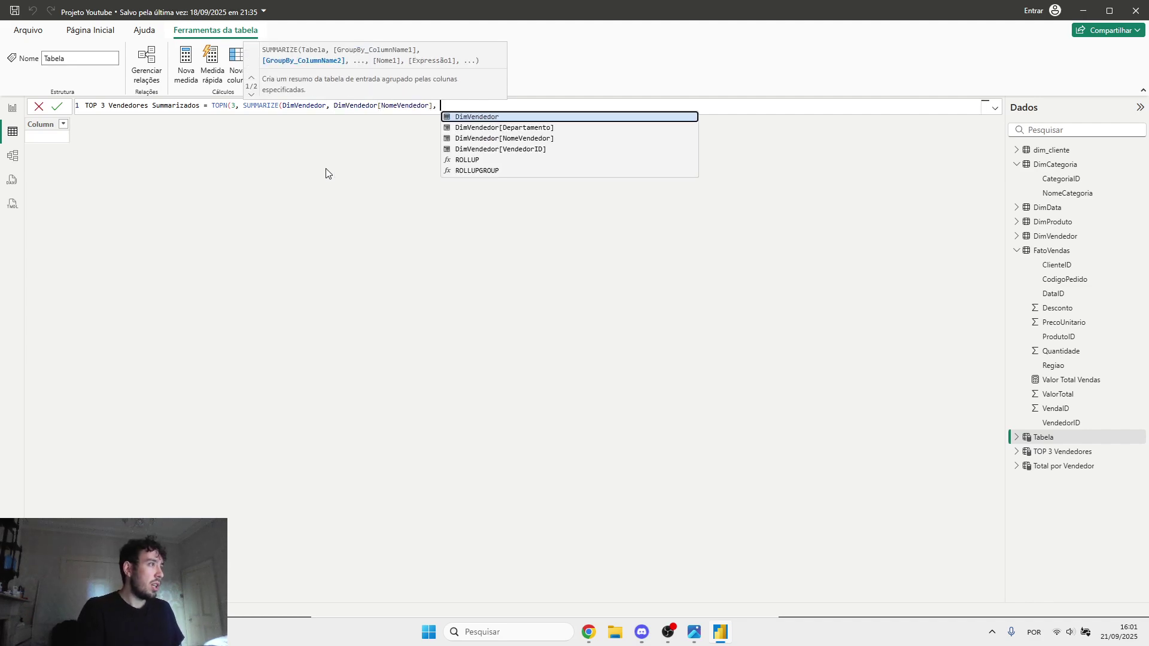
- Add a "Valor" column calculated by [Valor Total Vendas] to the nested SUMMARIZE and close the function
{"action": "type", "text": "\"Valor\","}
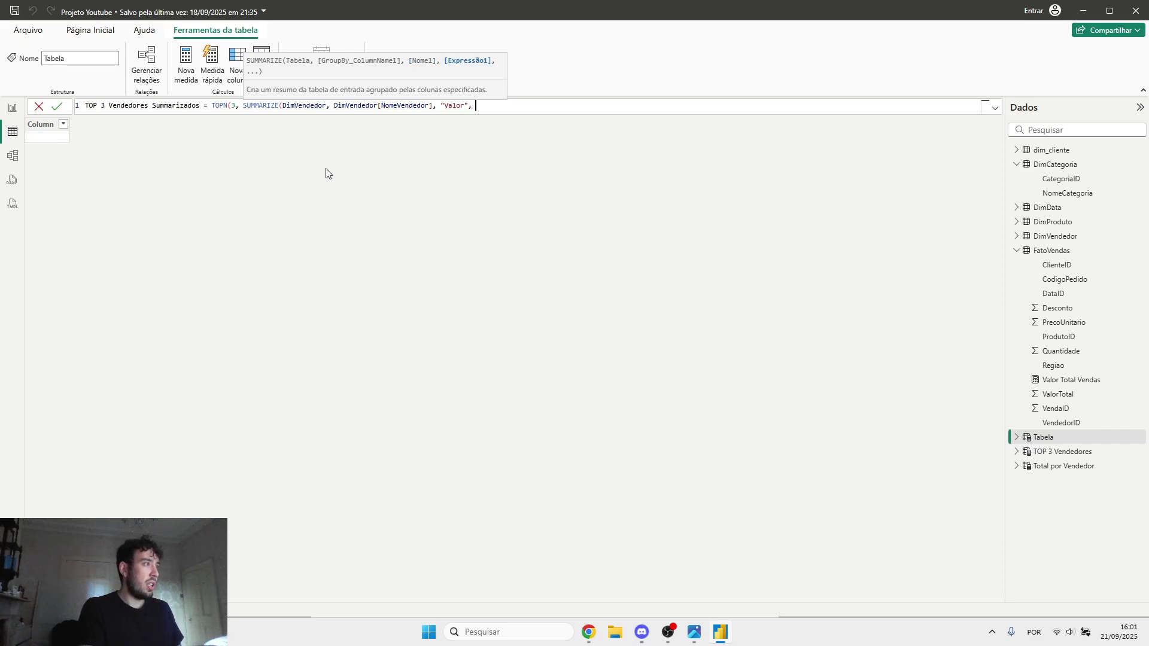
{"action": "type", "text": " T"}
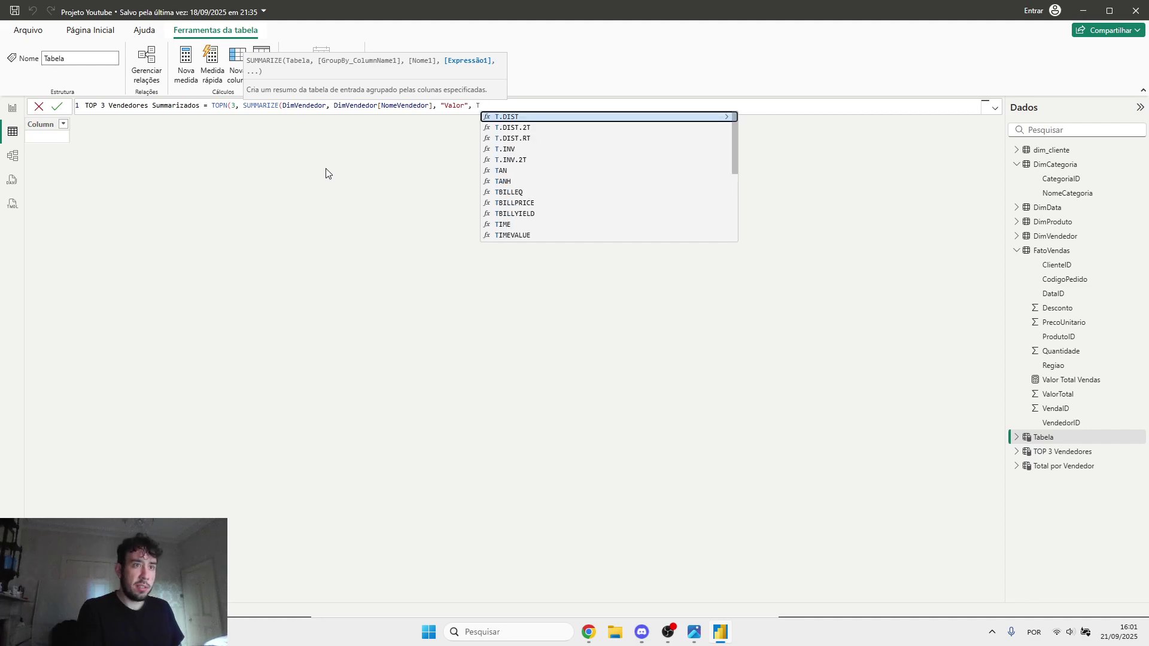
{"action": "key", "text": "BackSpace"}
{"action": "type", "text": "Ve"}
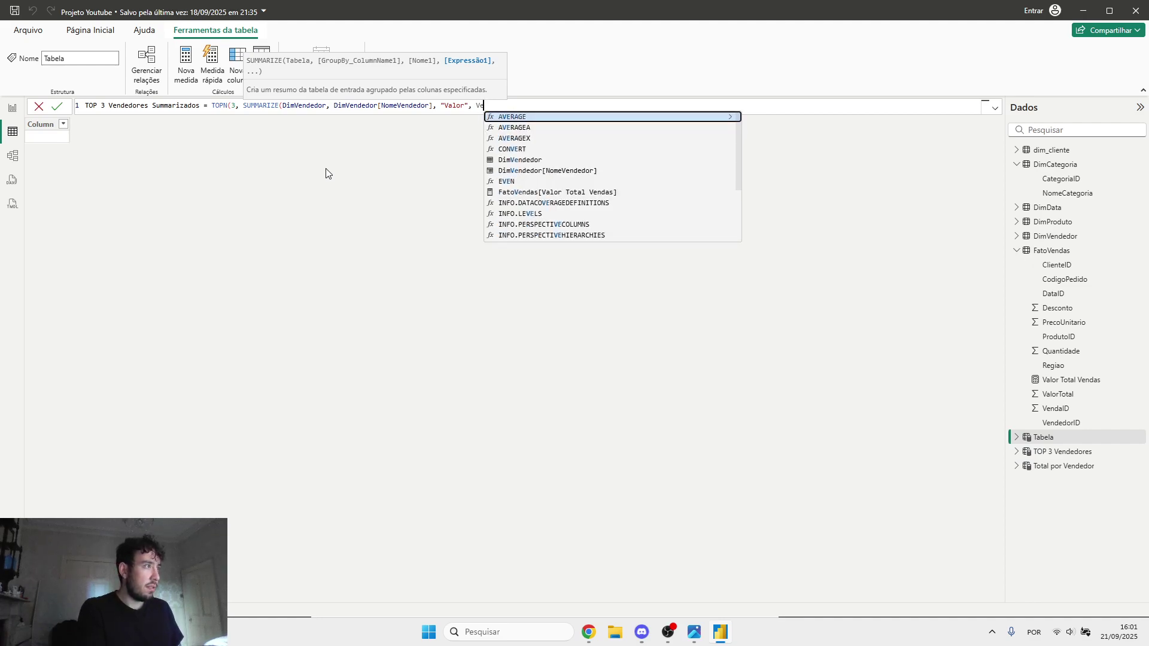
{"action": "key", "text": "BackSpace"}
{"action": "key", "text": "BackSpace"}
{"action": "type", "text": "["}
{"action": "key", "text": "Tab"}
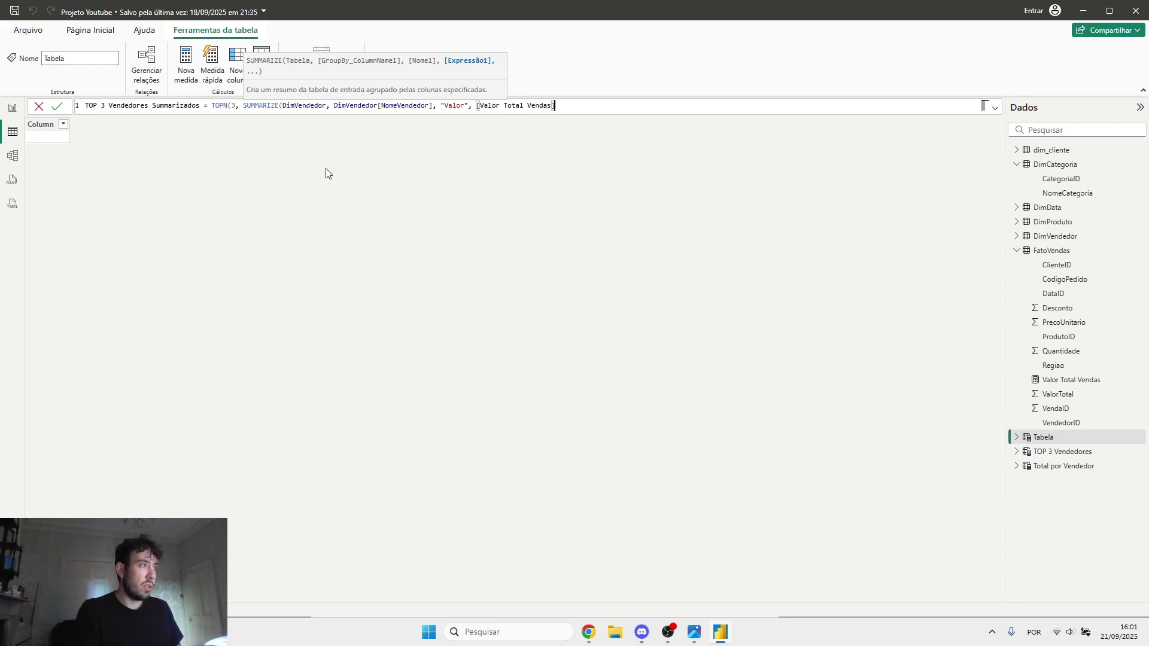
{"action": "type", "text": ")"}
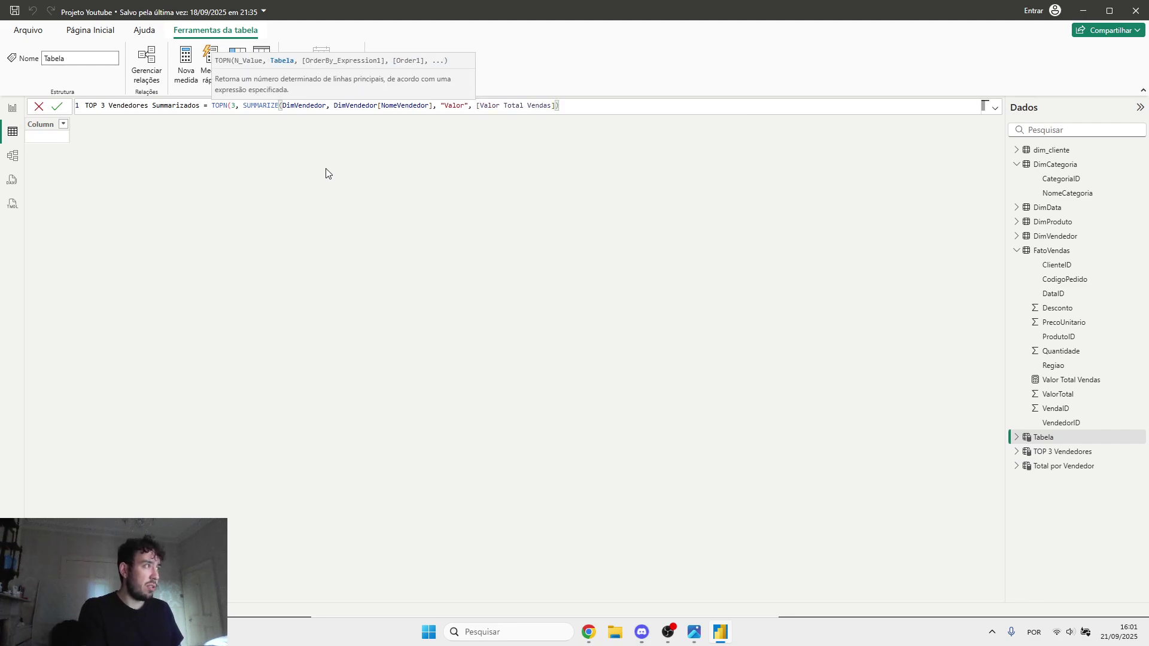
- Order the outer TOPN by [Valor Total Vendas] in DESC order and commit the TOP 3 Vendedores Summarizados formula
{"action": "type", "text": ","}
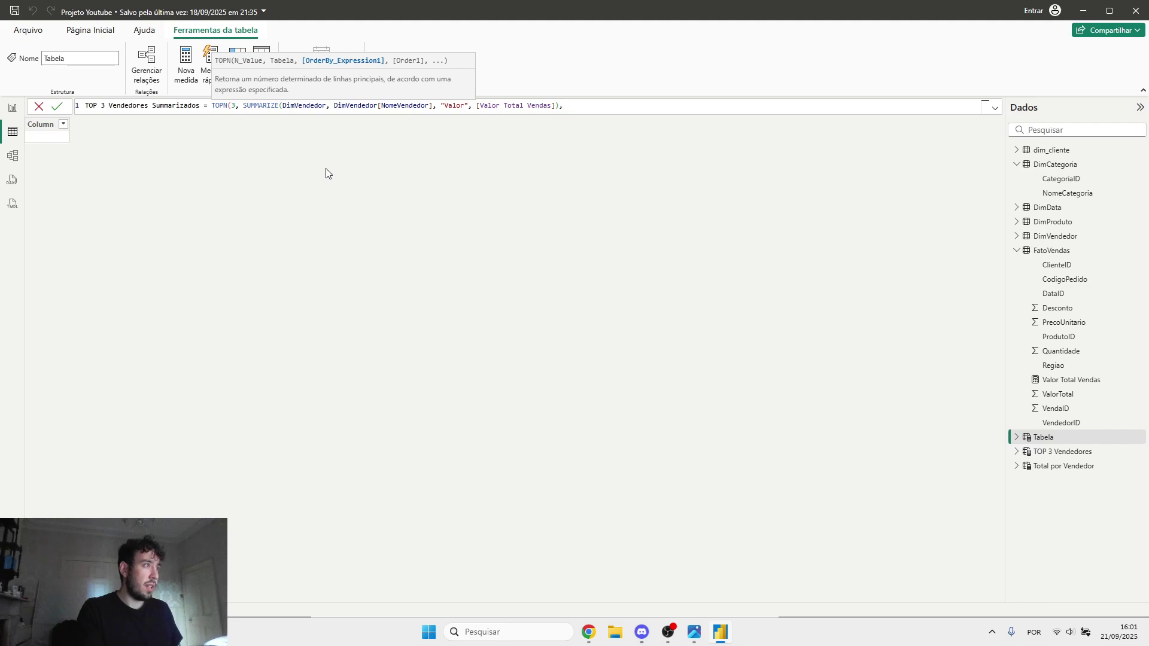
{"action": "type", "text": " ["}
{"action": "key", "text": "Tab"}
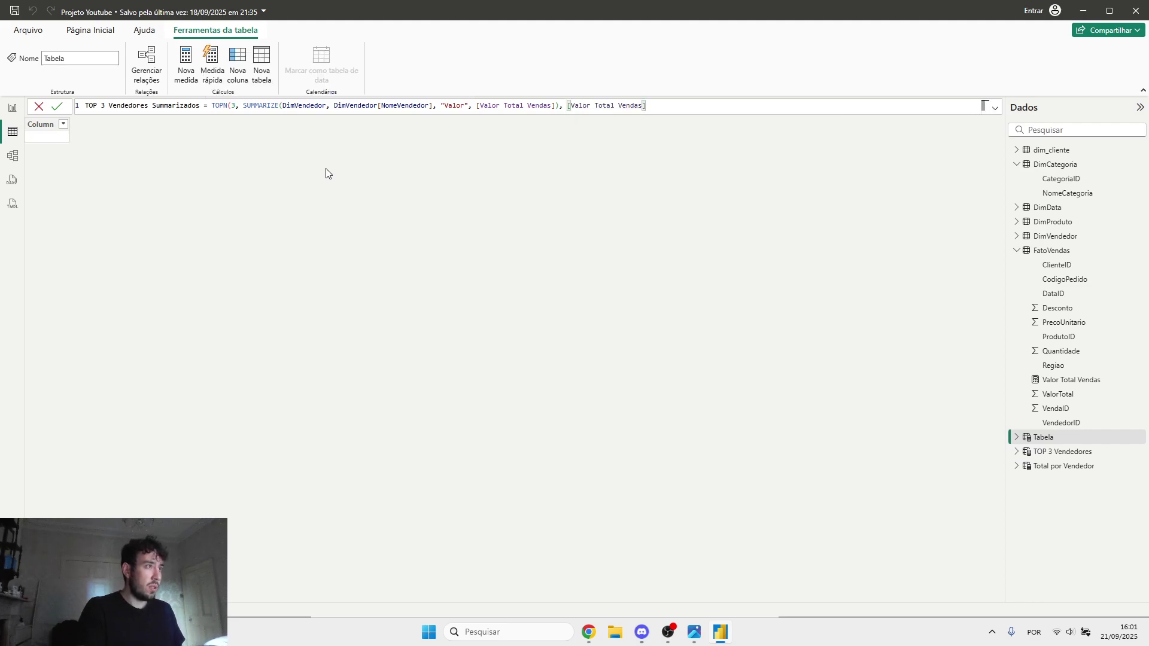
{"action": "type", "text": ", "}
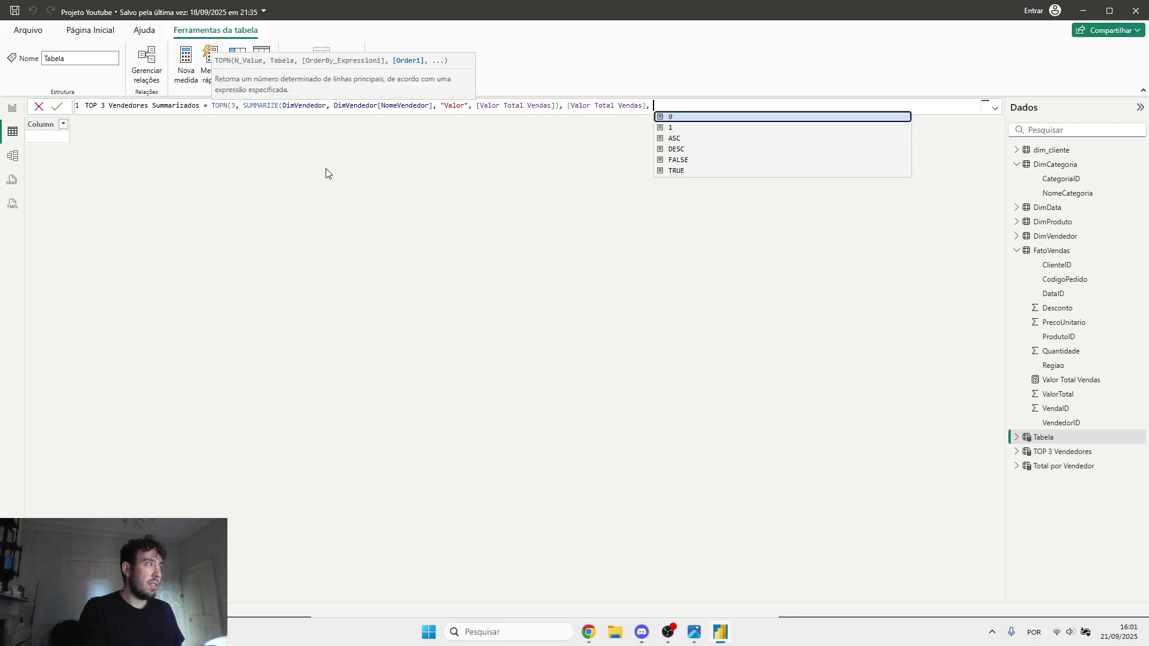
{"action": "type", "text": "DESC)"}
{"action": "key", "text": "Return"}
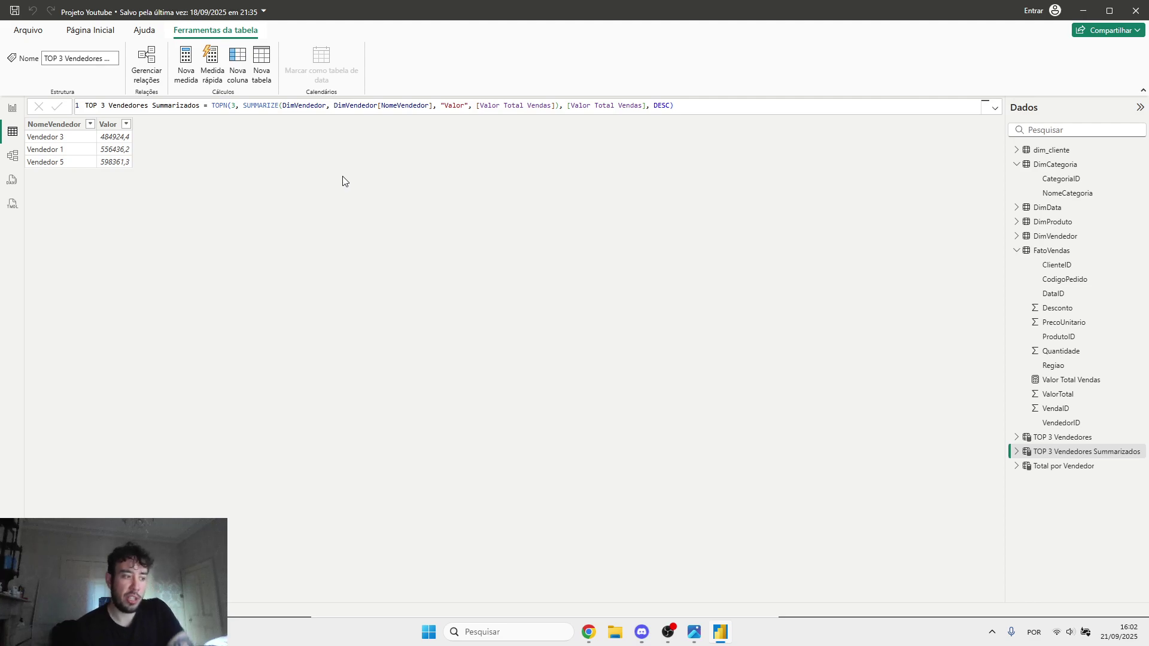
- Switch to the image viewer to consult the TOPN x SUMMARIZE reference image
{"action": "left_click", "coordinate": [694, 632]}
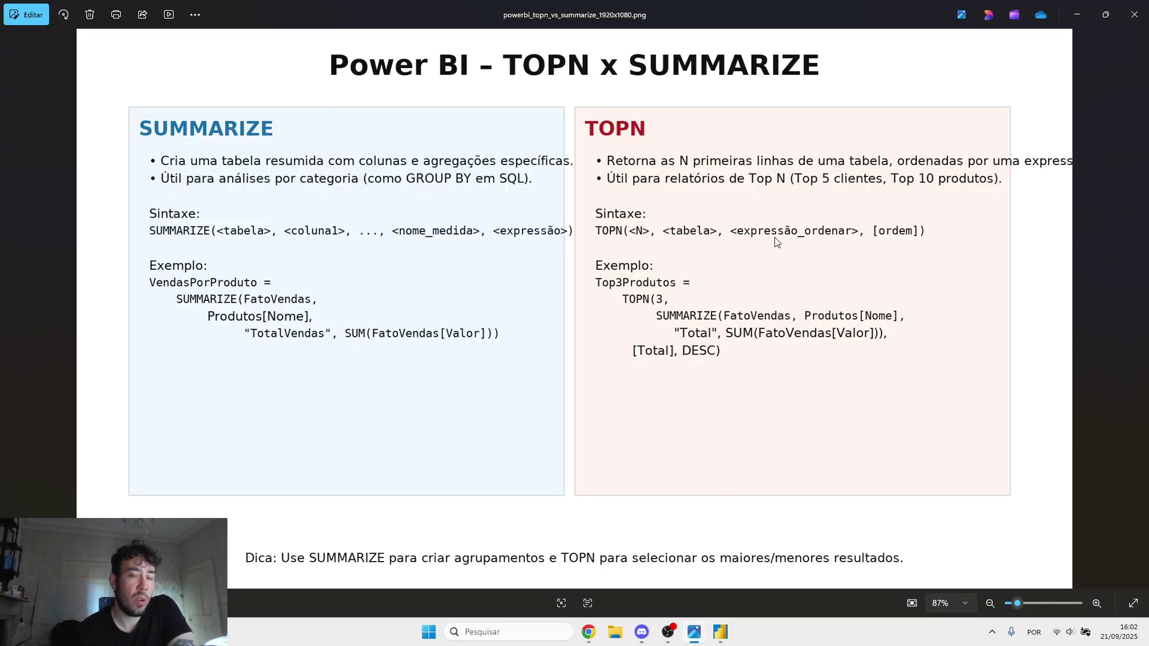